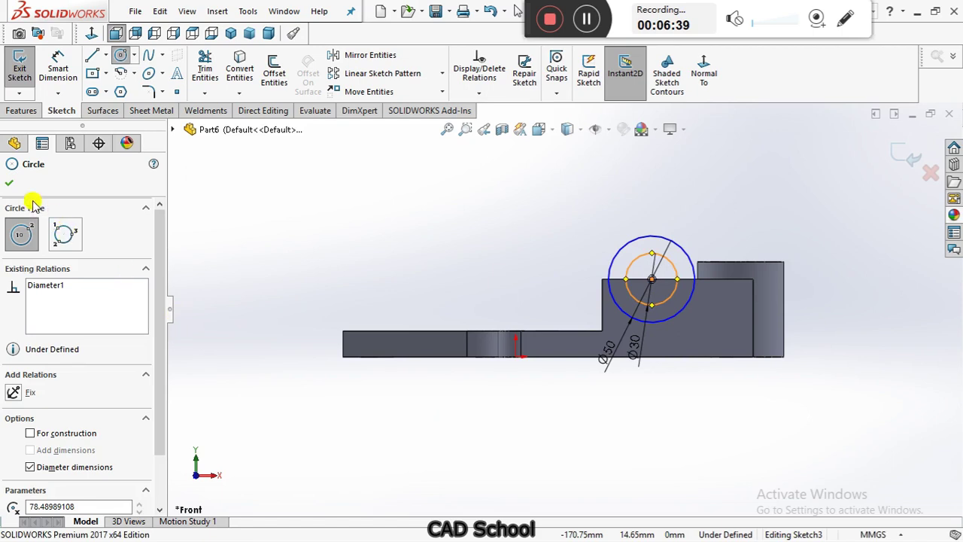
Step: Set the inner circle's diameter to 35 mm
left_click(9, 186)
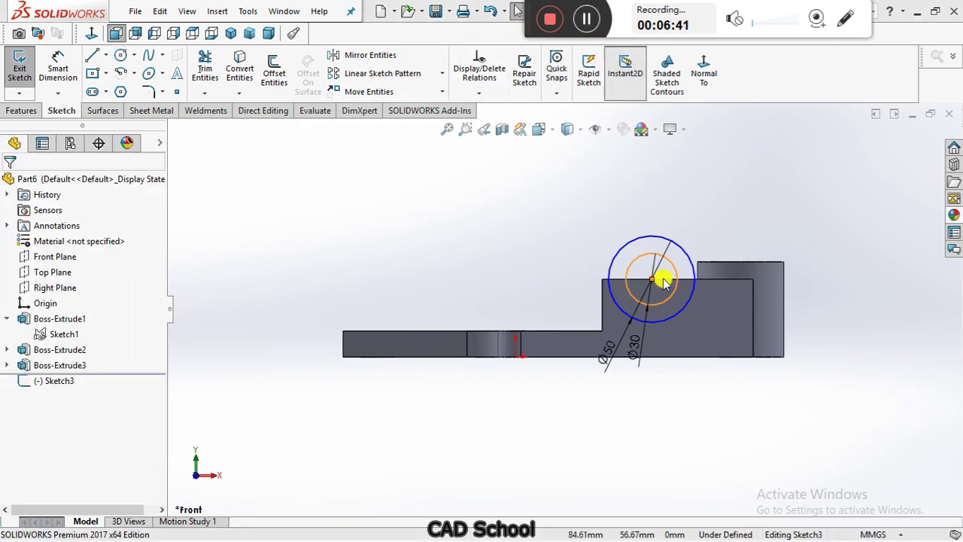
left_click(638, 369)
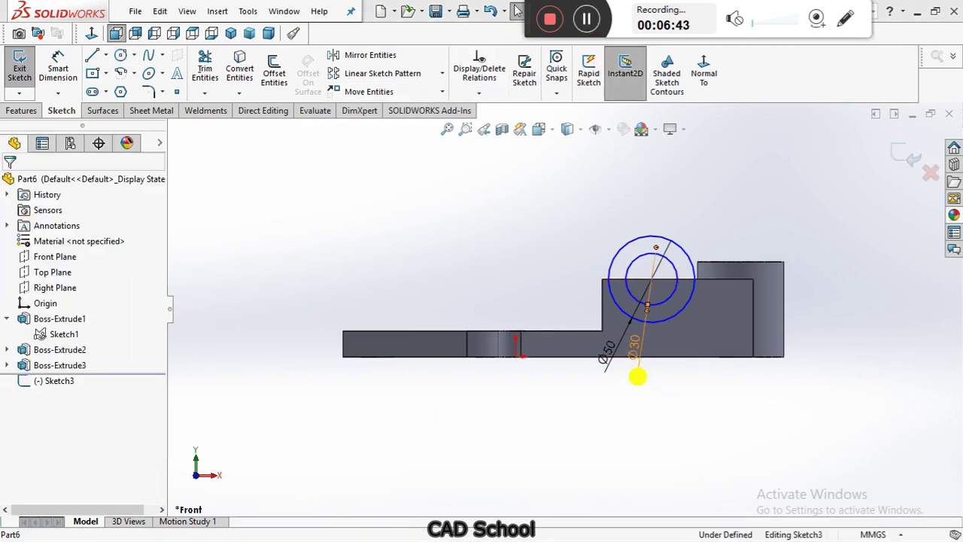
left_click(637, 377)
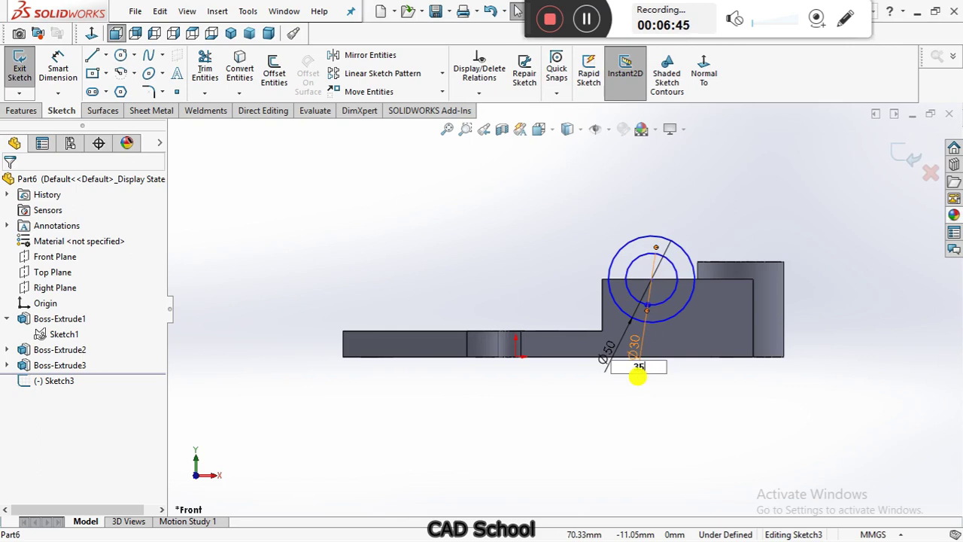
type("35")
key("Return")
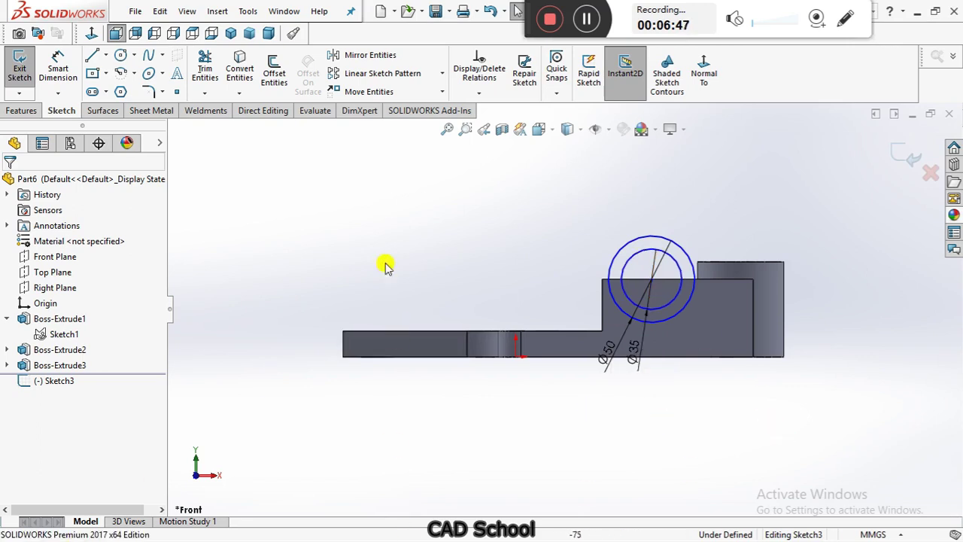
Step: Dimension the horizontal distance from the base plate's narrow end to the circles' centre as 155+20 (175 mm)
left_click(60, 66)
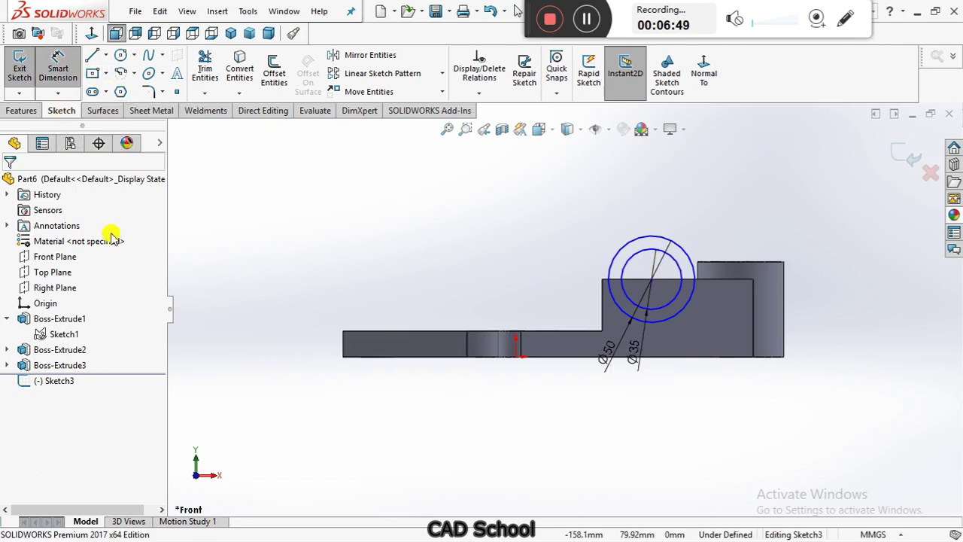
left_click(514, 357)
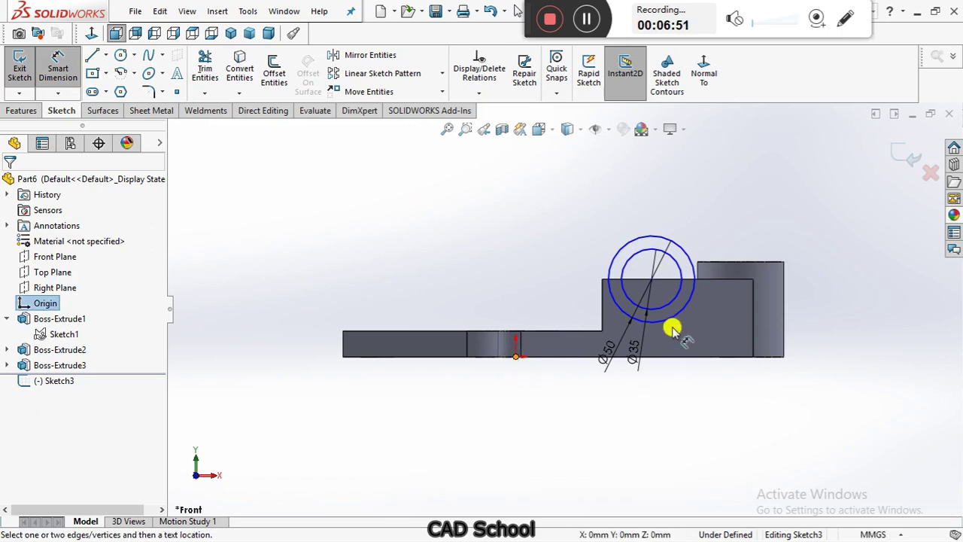
key("Escape")
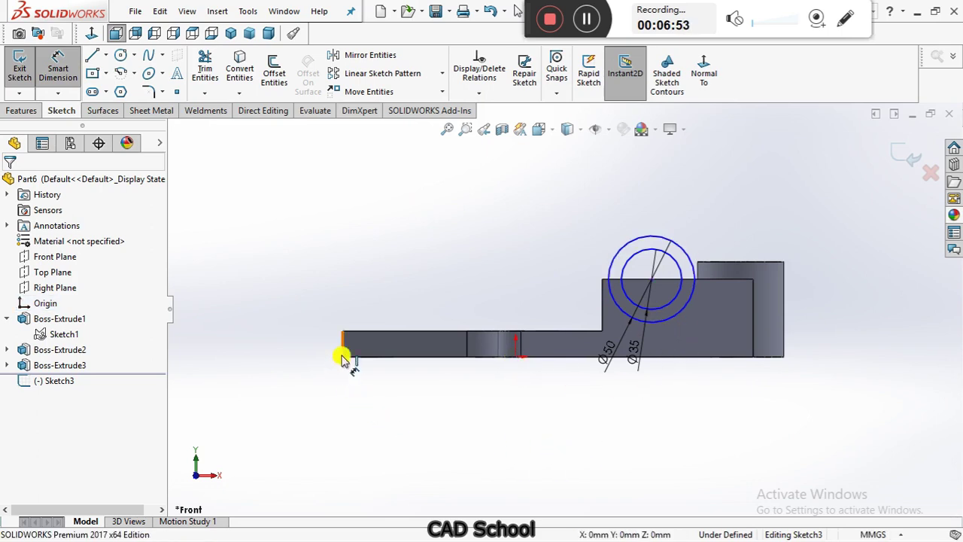
left_click(343, 354)
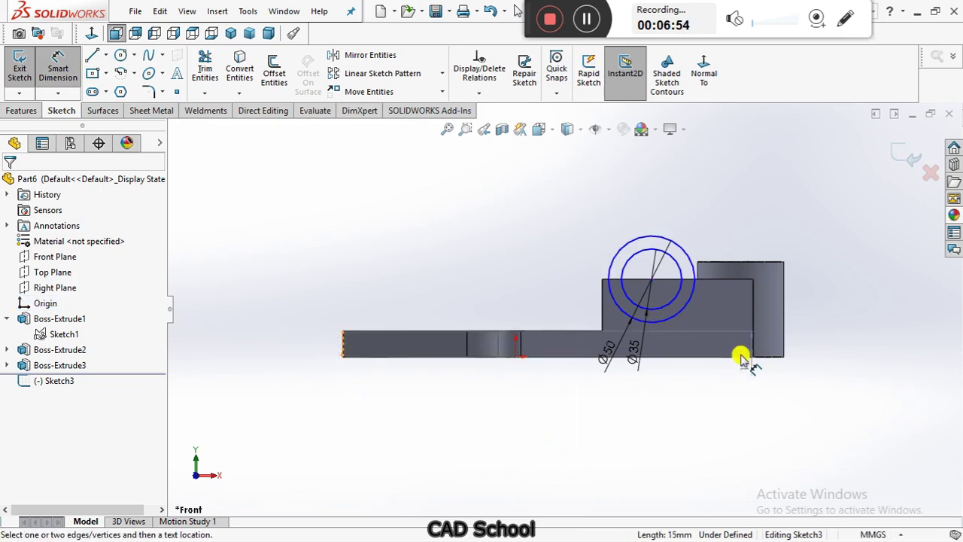
left_click(651, 280)
left_click(466, 424)
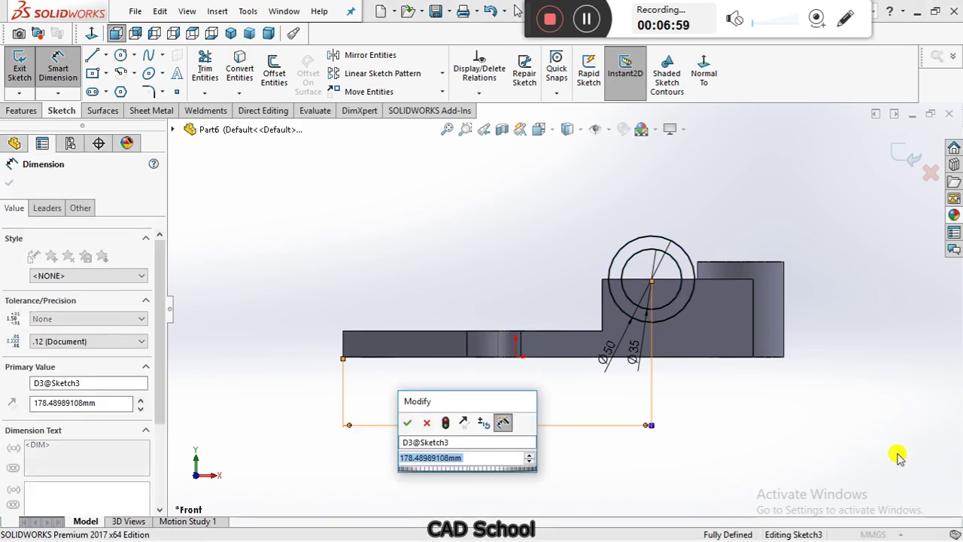
type("1")
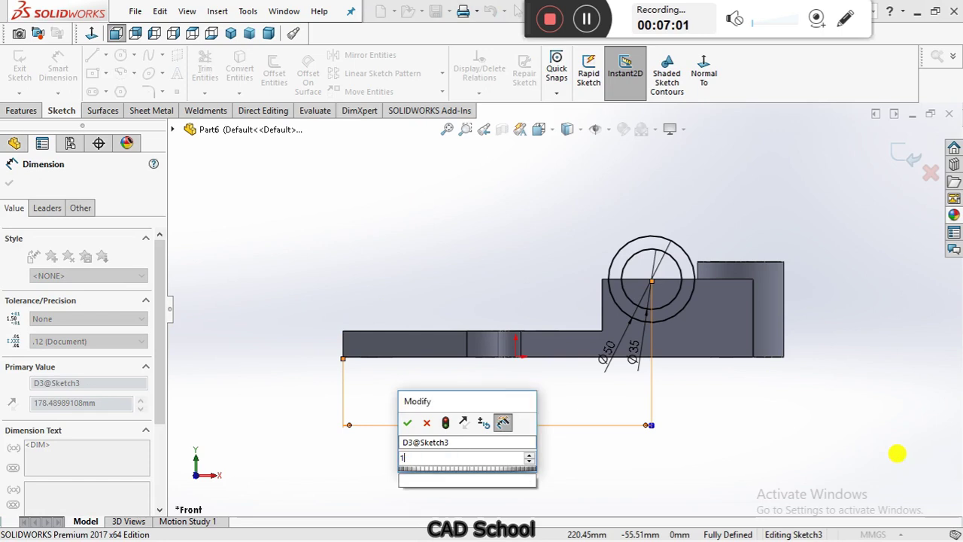
type("55+20")
key("Return")
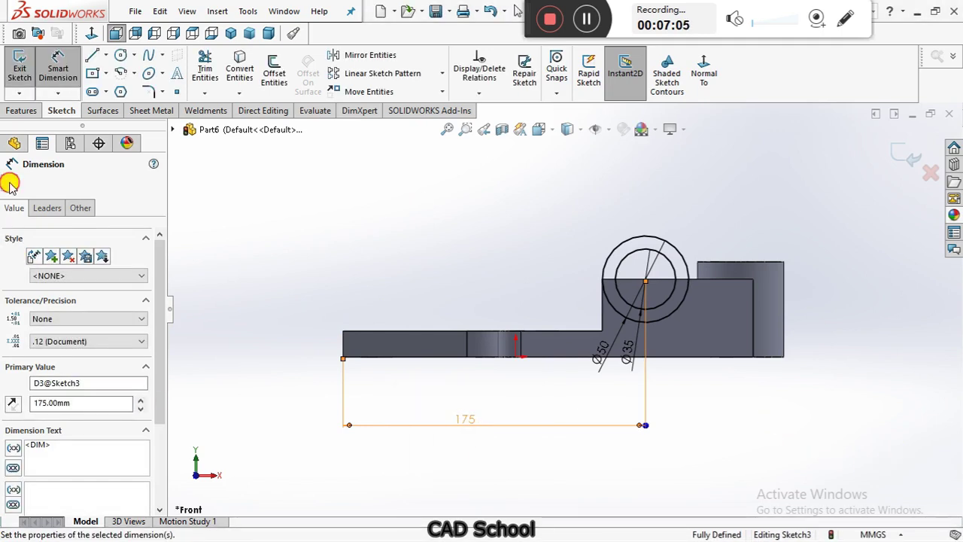
left_click(10, 185)
Step: Finish the sketch and extrude its 50 mm circle as a solid cylinder, Mid Plane, 130 mm deep
middle_click_drag(429, 256, 455, 287)
scroll(678, 247, "down", 3)
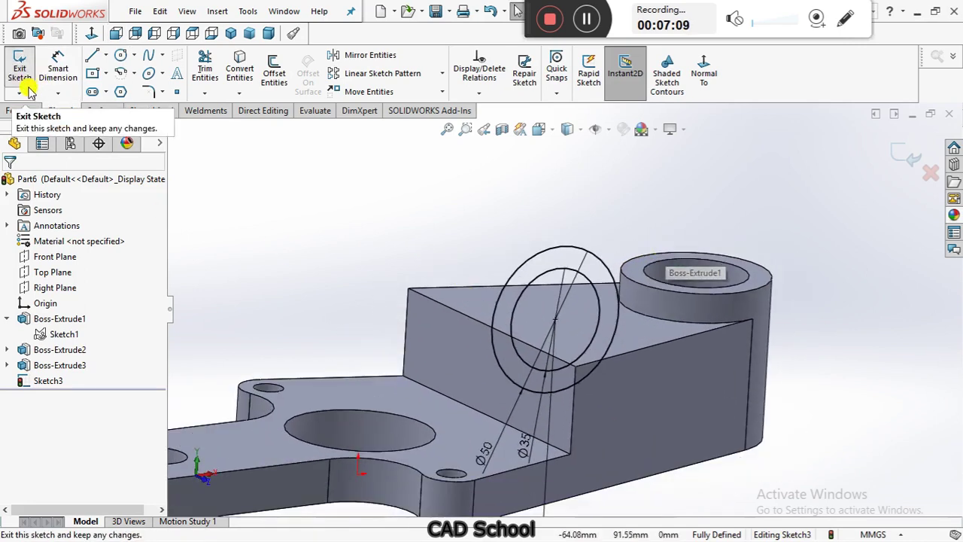
left_click(21, 110)
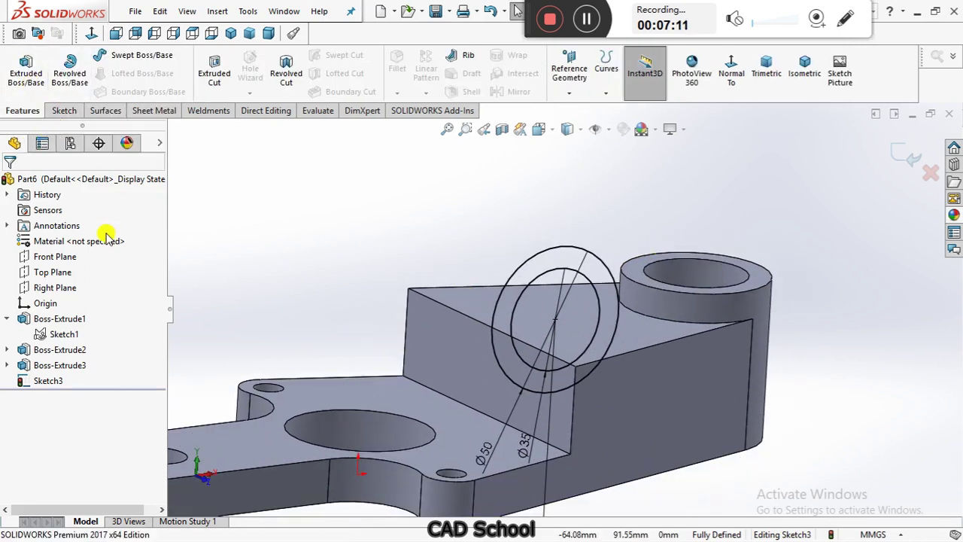
key("f")
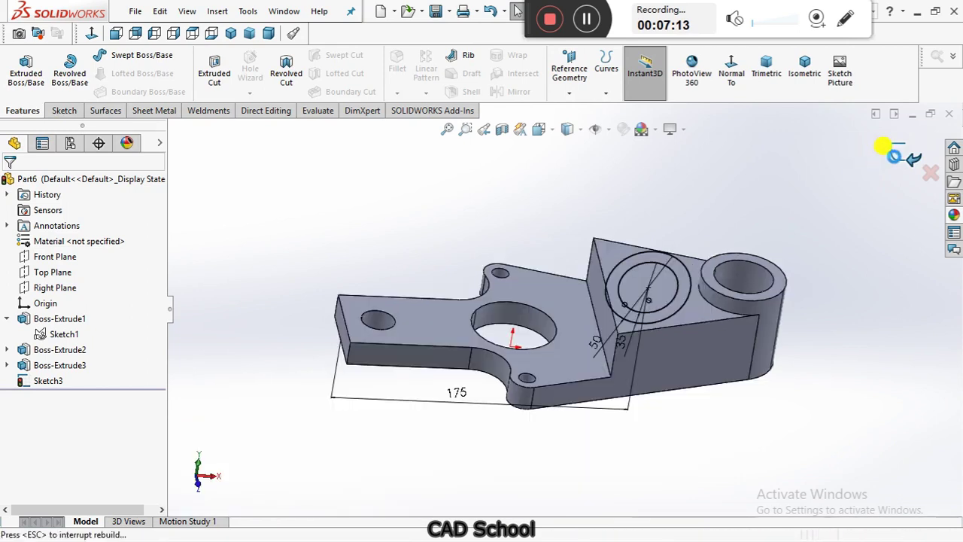
mouse_move(645, 204)
middle_mouse_down()
mouse_move(746, 198)
mouse_move(703, 195)
middle_mouse_up()
left_click(26, 69)
left_click(673, 255)
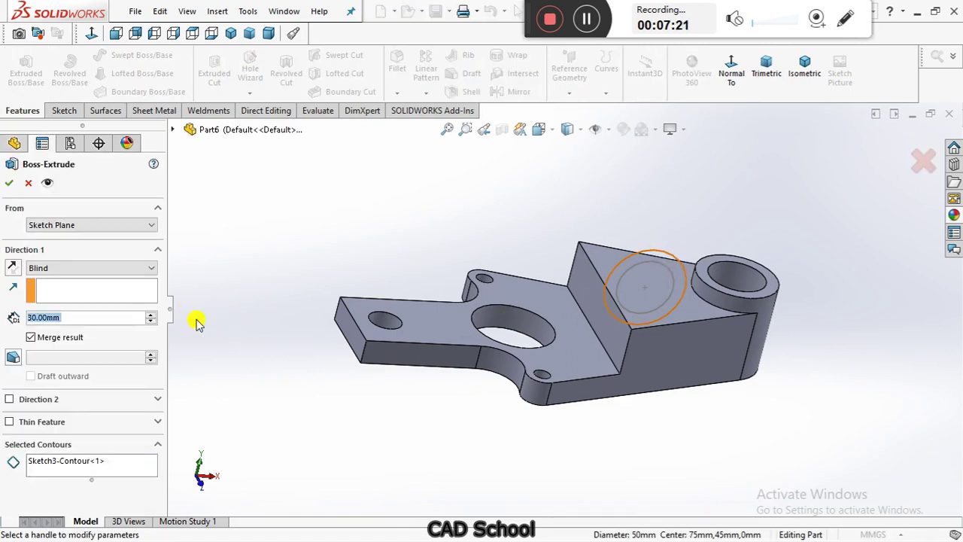
left_click(78, 268)
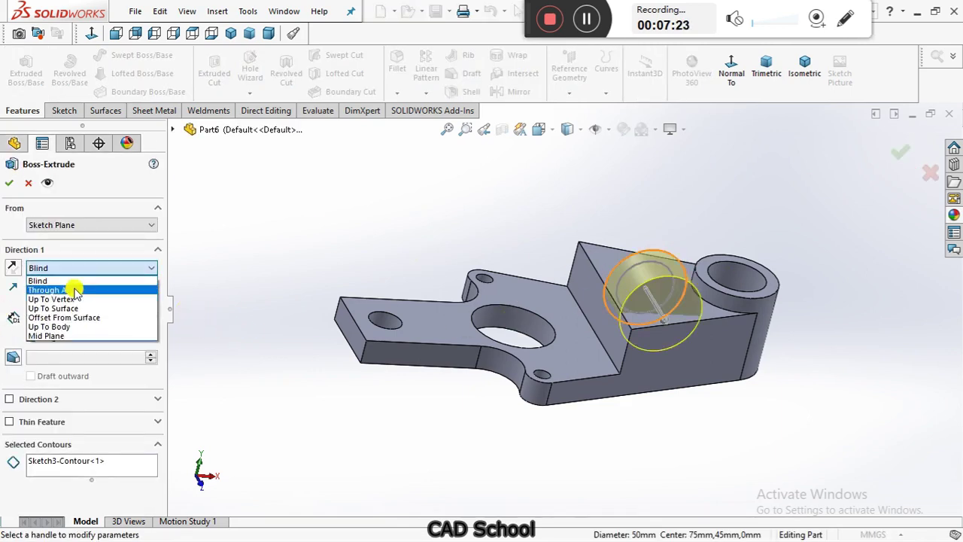
left_click(65, 334)
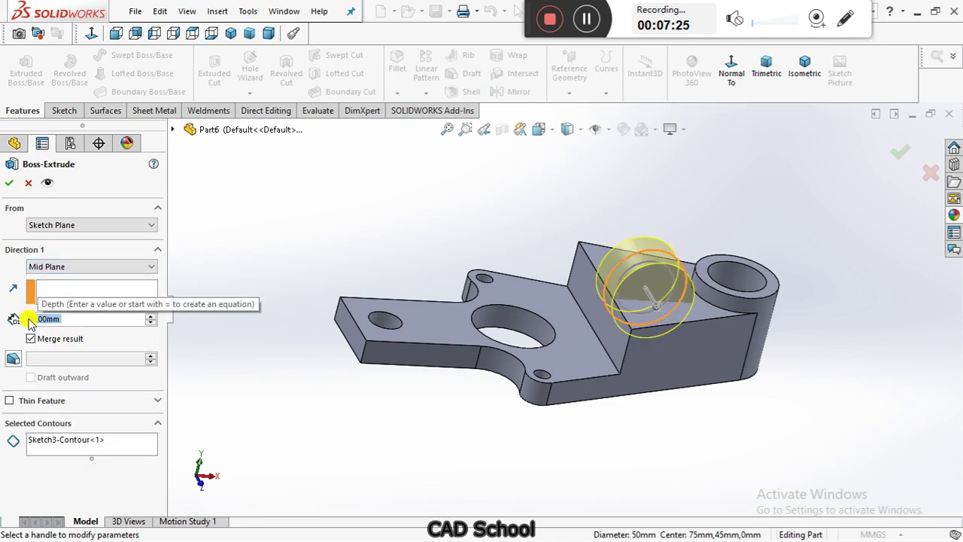
type("30")
key("Return")
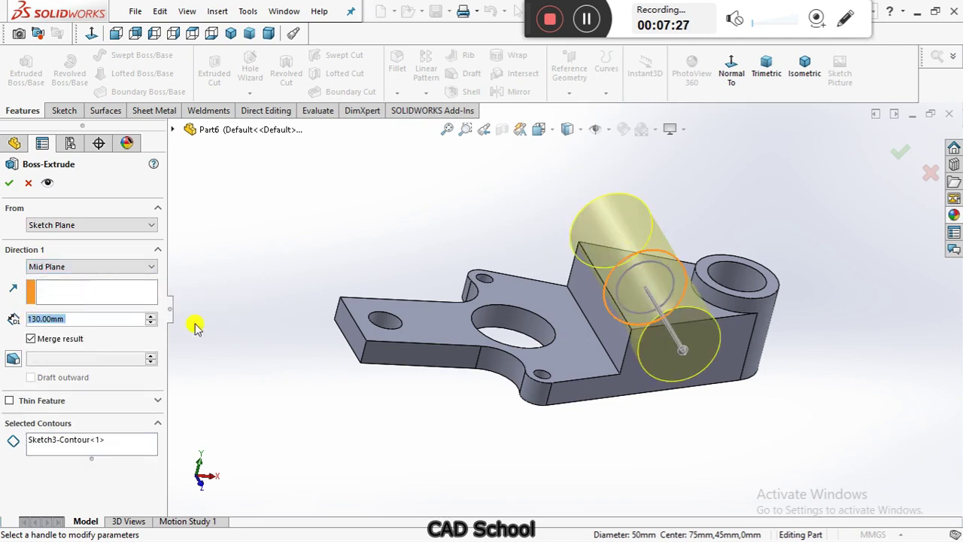
left_click(14, 185)
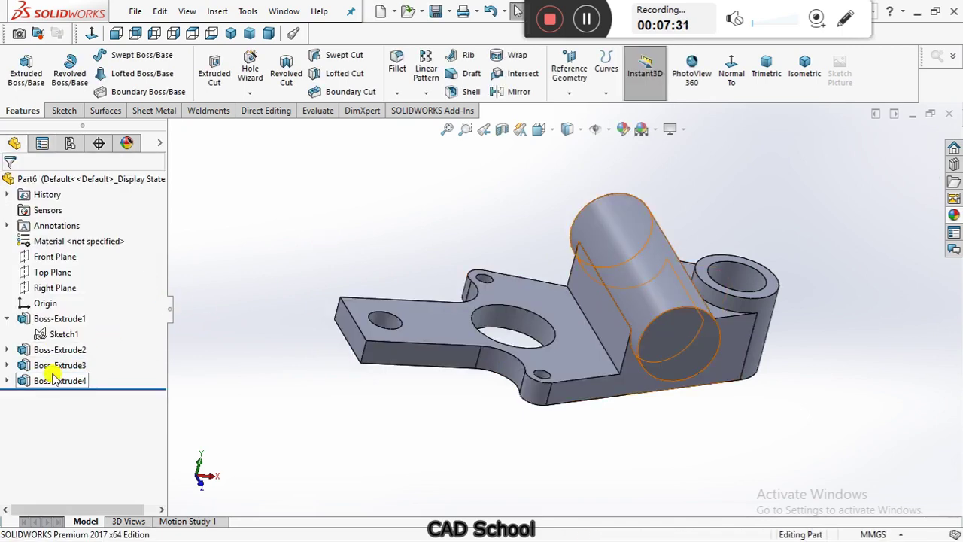
Step: Show Sketch3 and cut its 35 mm circle through the cylinder with a Mid Plane extruded cut 130 mm deep
left_click(6, 381)
left_click(54, 399)
left_click(65, 377)
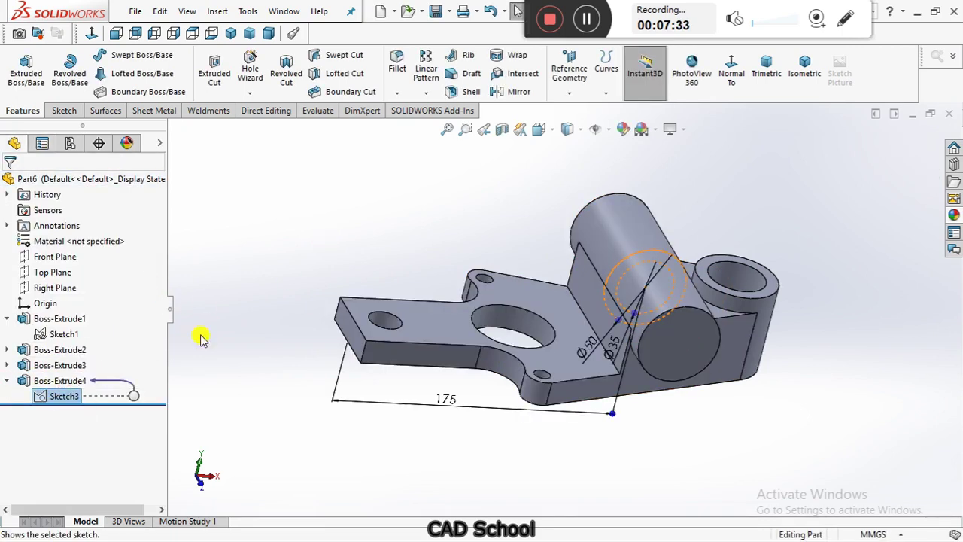
left_click(215, 72)
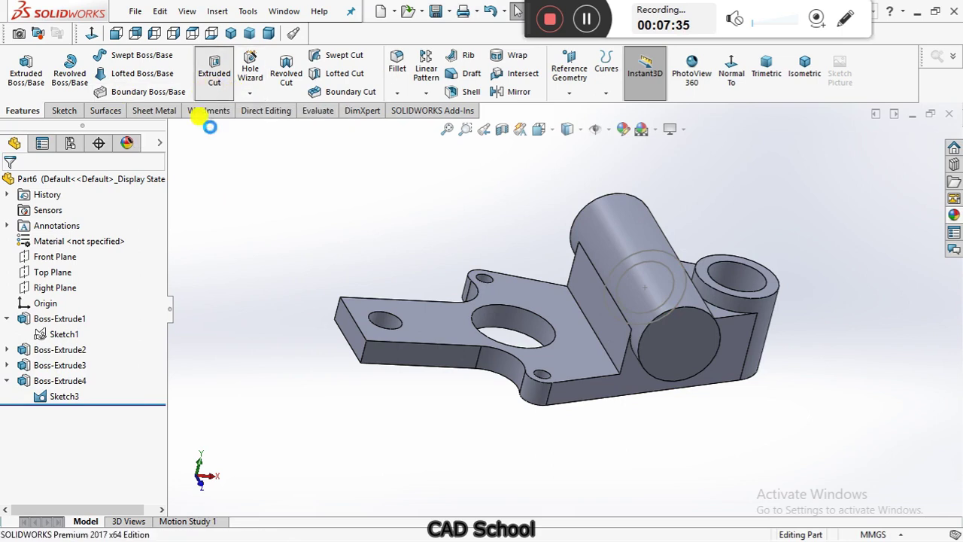
left_click(635, 269)
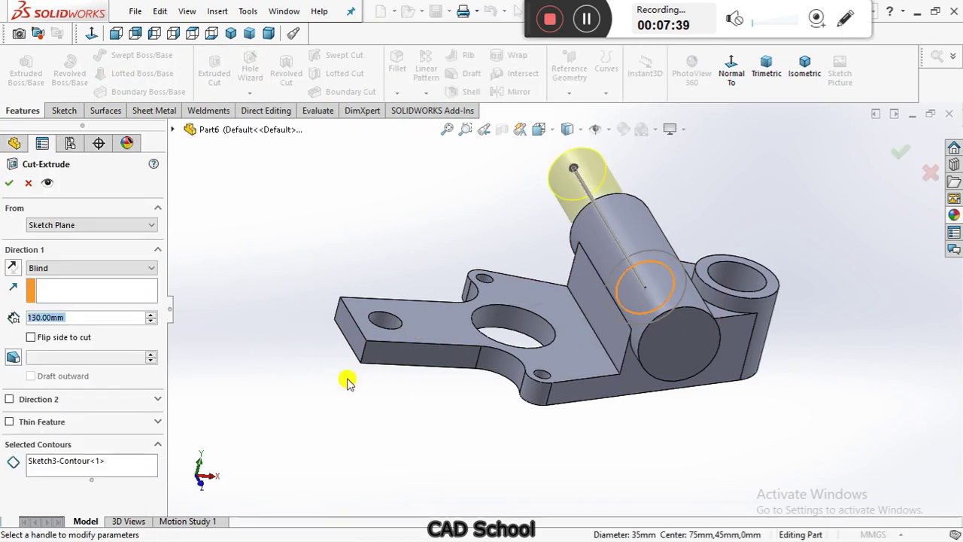
left_click(86, 269)
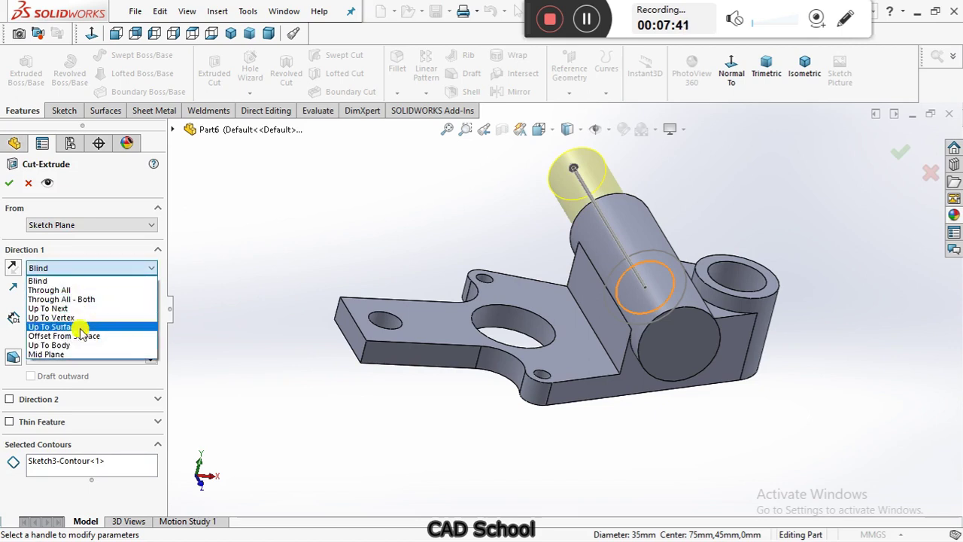
left_click(79, 354)
left_click(11, 185)
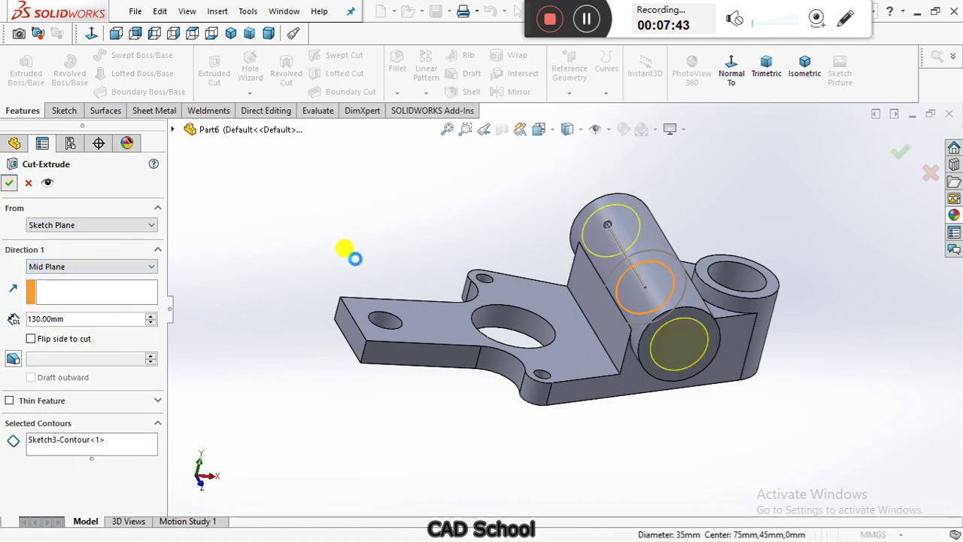
Step: Hide the cylinder's circle sketch (Sketch3) and show the base plate's sketch (Sketch1)
mouse_move(753, 310)
middle_mouse_down()
mouse_move(828, 307)
mouse_move(817, 282)
mouse_move(843, 275)
mouse_move(868, 294)
mouse_move(667, 268)
middle_mouse_up()
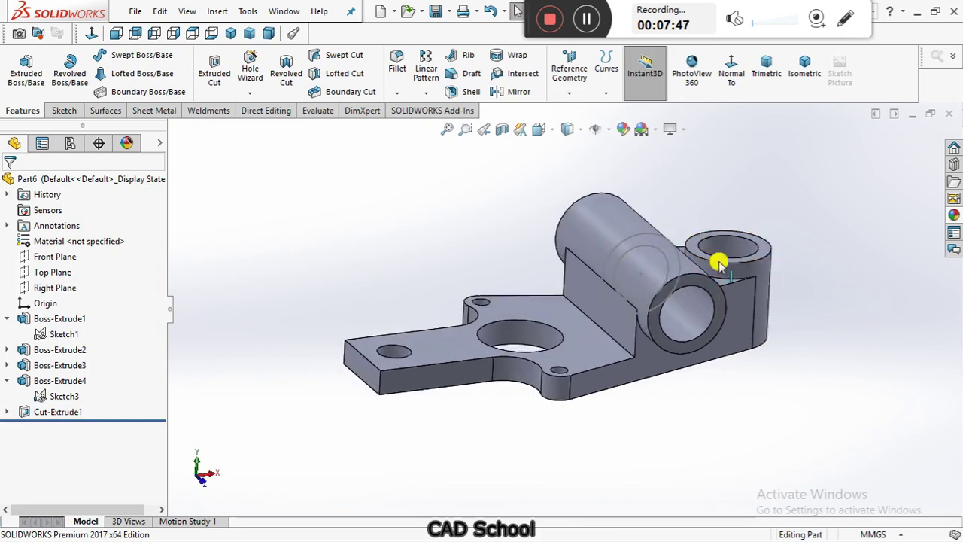
left_click(665, 254)
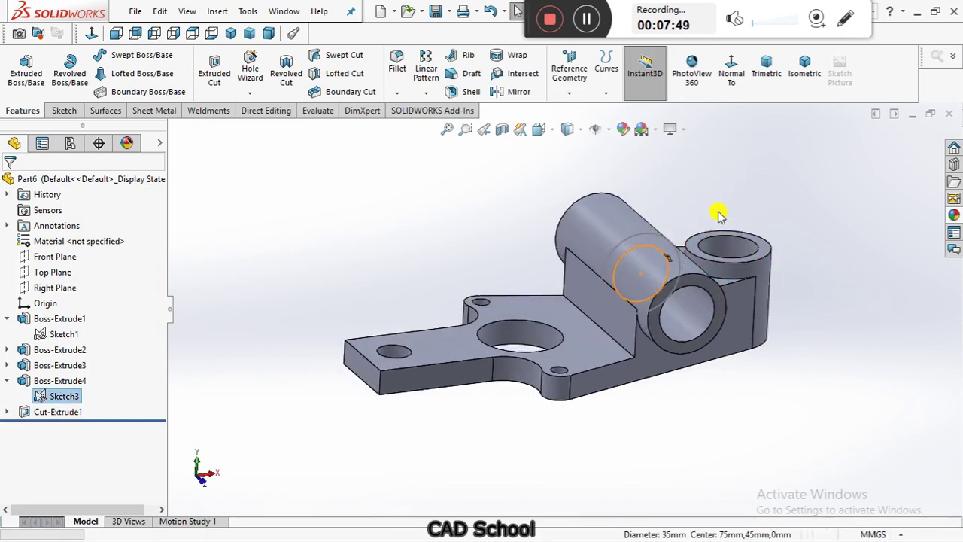
left_click(715, 211)
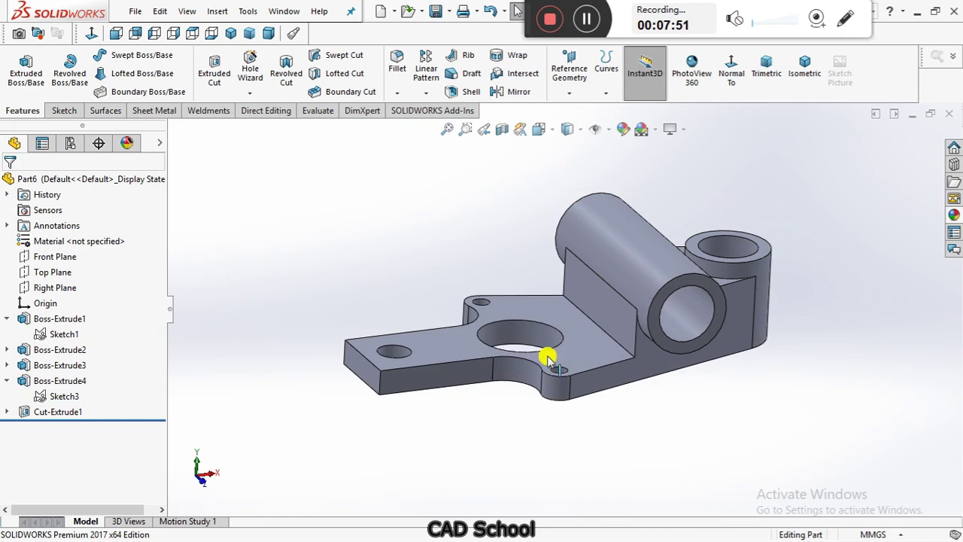
middle_click_drag(613, 415, 561, 435)
left_click(63, 334)
left_click(66, 312)
left_click(435, 255)
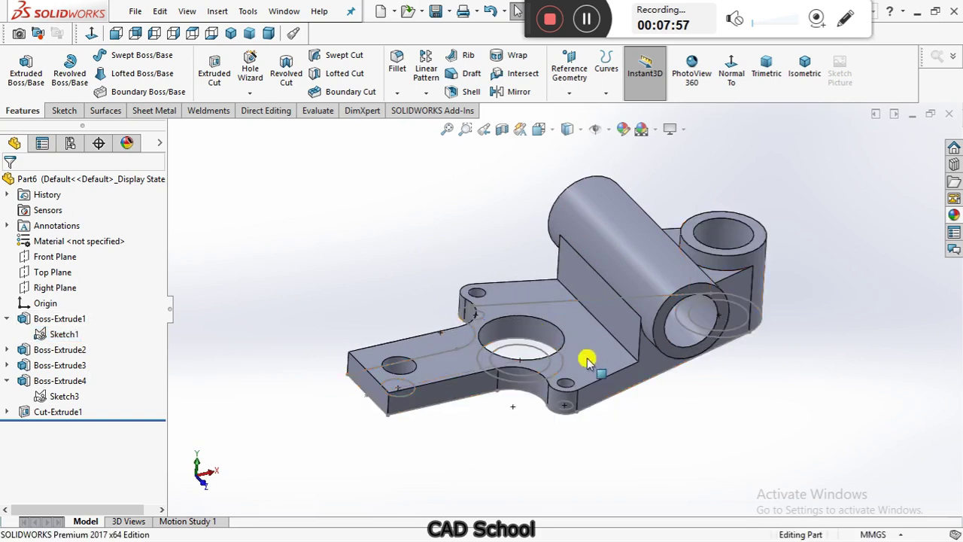
Step: Extrude only the ring region between the two concentric circles at the base plate's large hole, Blind, 55 mm high
middle_click_drag(618, 416, 608, 414)
scroll(520, 340, "down", 1)
scroll(521, 337, "down", 1)
middle_click_drag(522, 333, 519, 286)
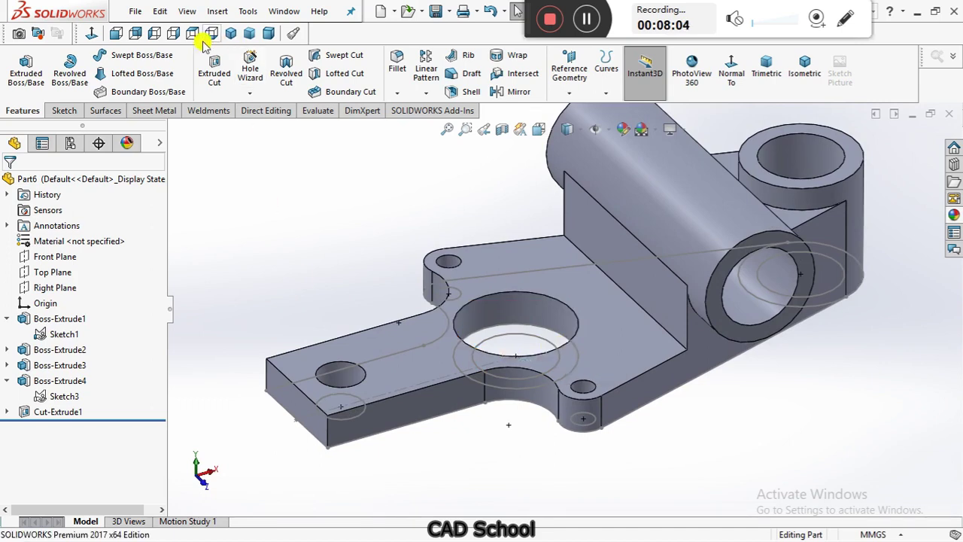
left_click(25, 72)
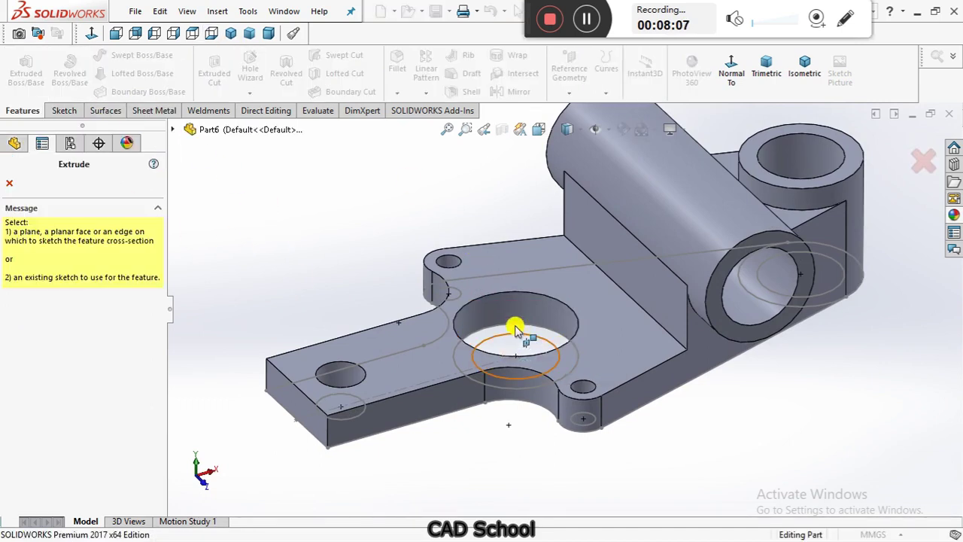
key("Escape")
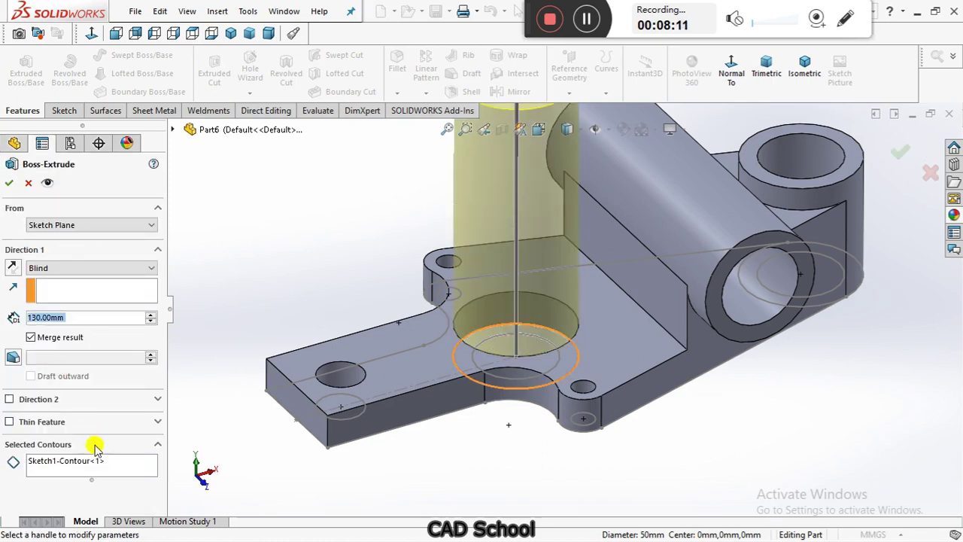
left_click(108, 465)
right_click(138, 469)
left_click(200, 475)
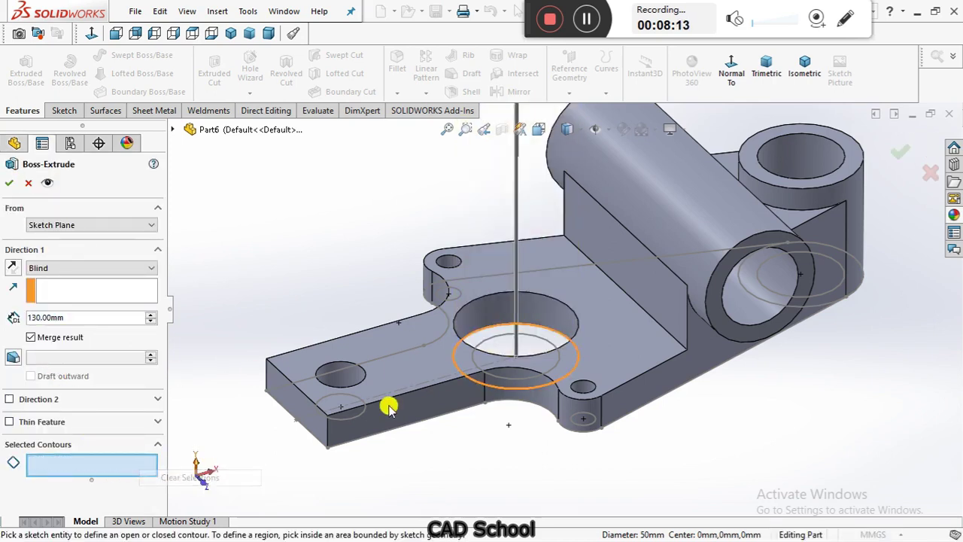
left_click(520, 331)
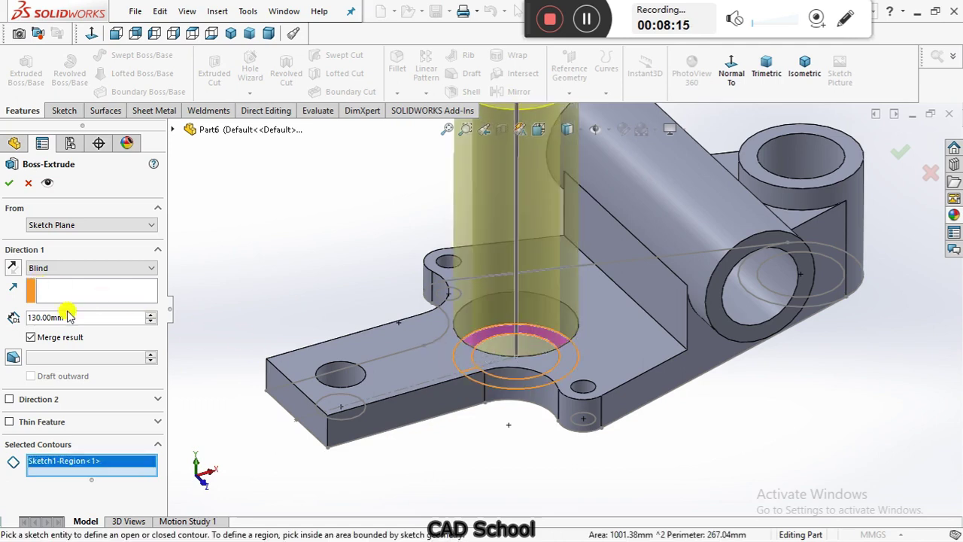
type("55")
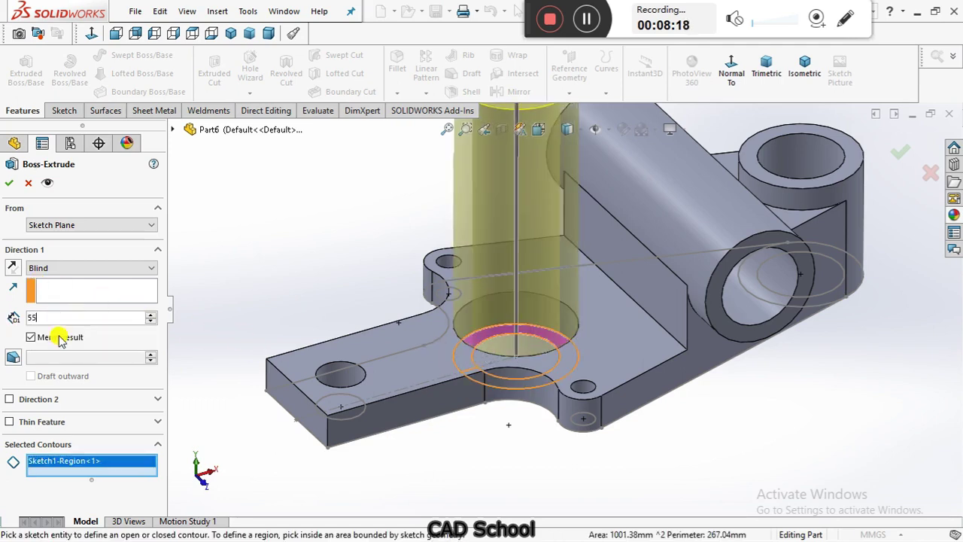
key("Return")
left_click(9, 184)
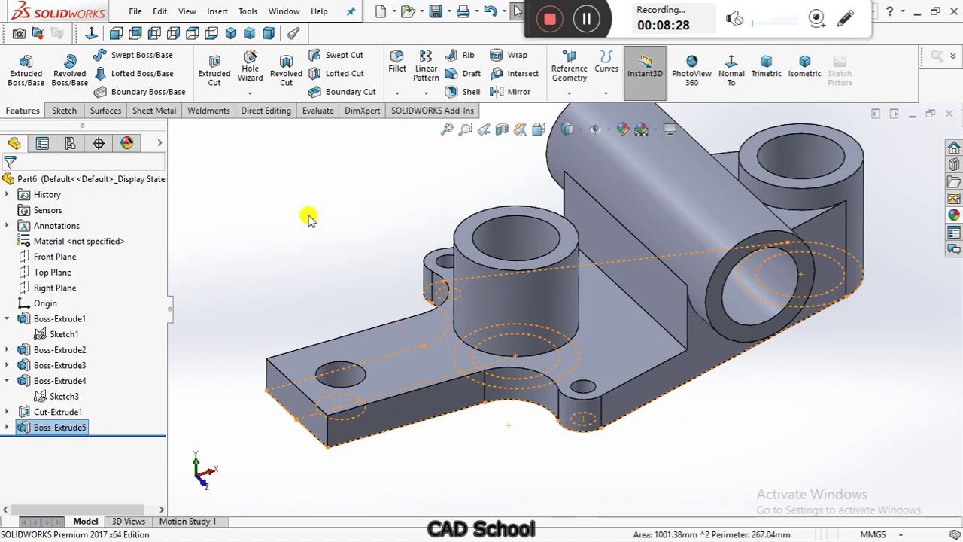
Step: Hide the base plate's sketch (Sketch1)
middle_click_drag(703, 271, 684, 298)
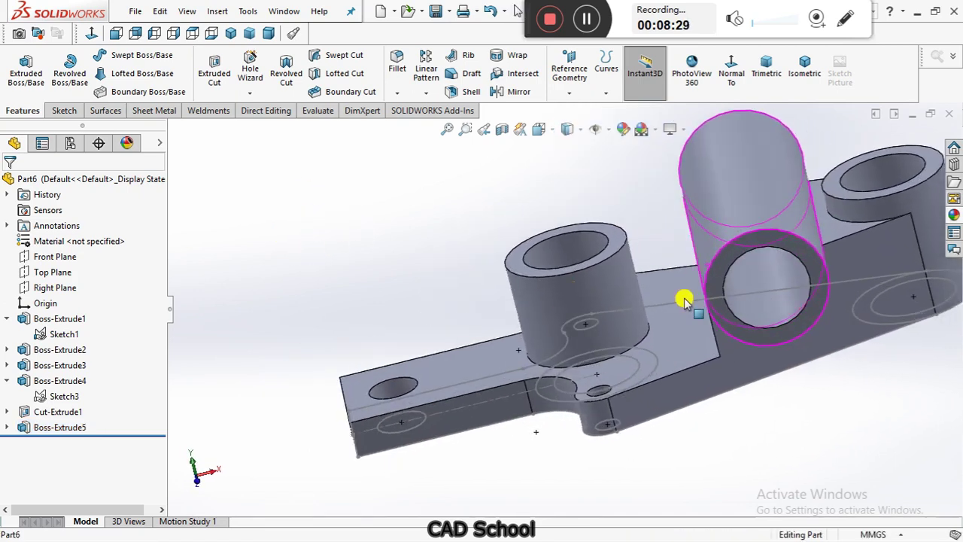
left_click(679, 303)
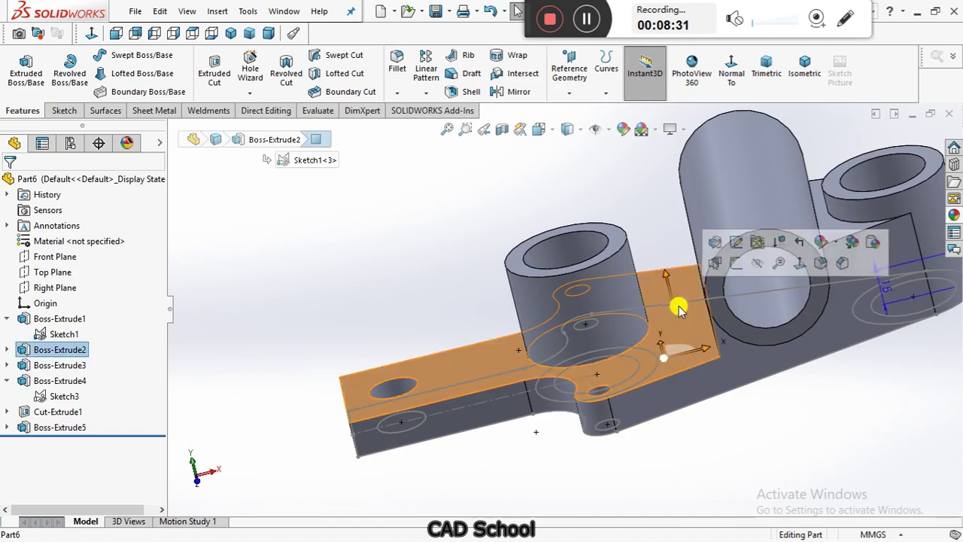
left_click(752, 490)
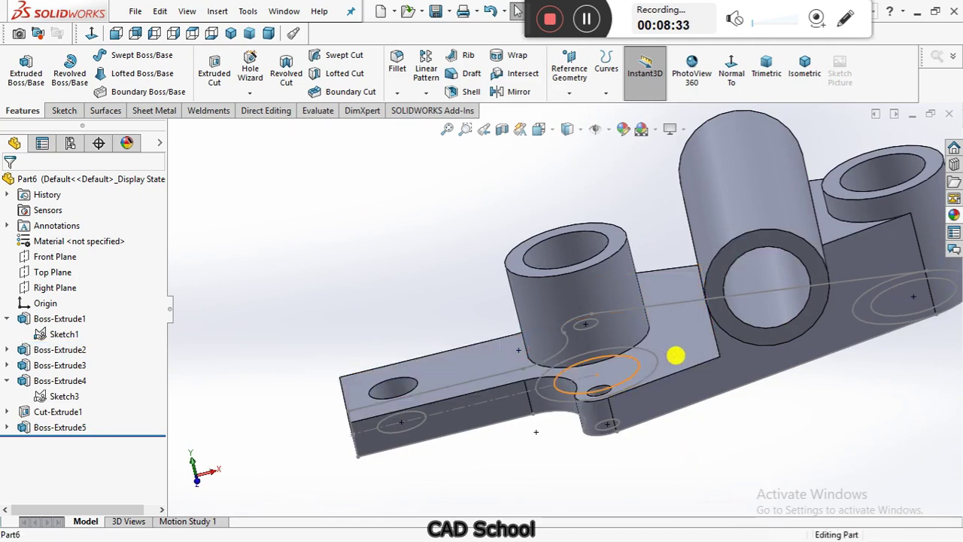
left_click(672, 358)
left_click(712, 438)
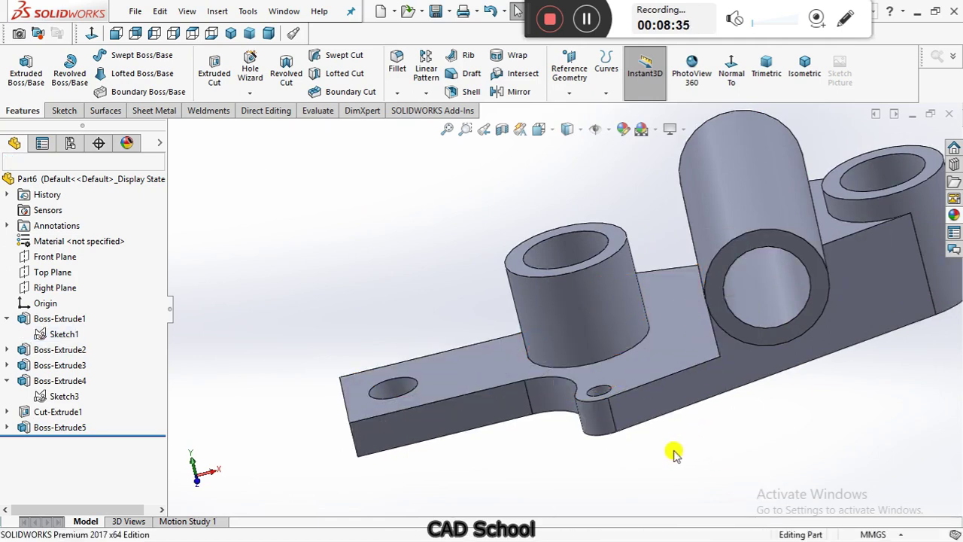
Step: Sketch a horizontal line about 25 mm long on the Front Plane from the 55 mm boss to the raised block, as solid rather than construction geometry
left_click(55, 257)
left_click(84, 235)
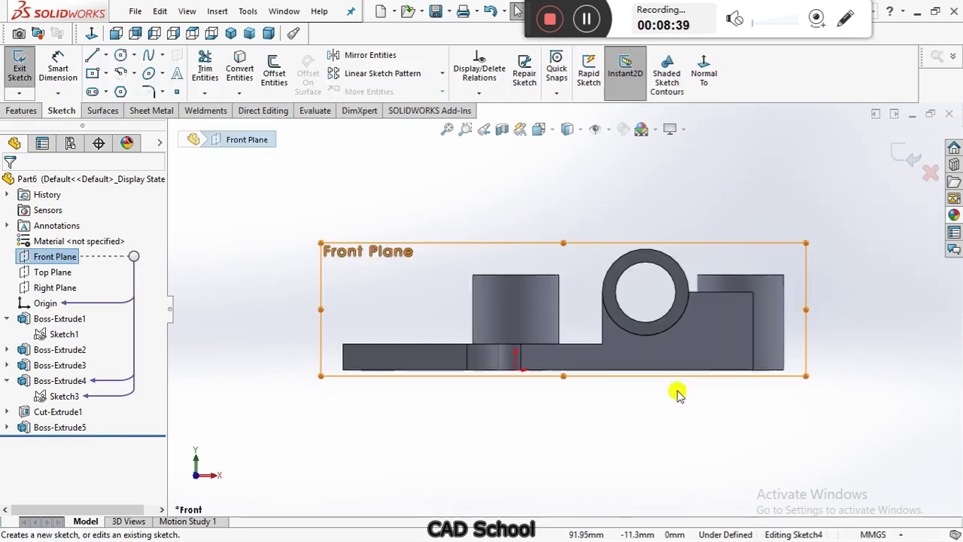
scroll(591, 326, "down", 5)
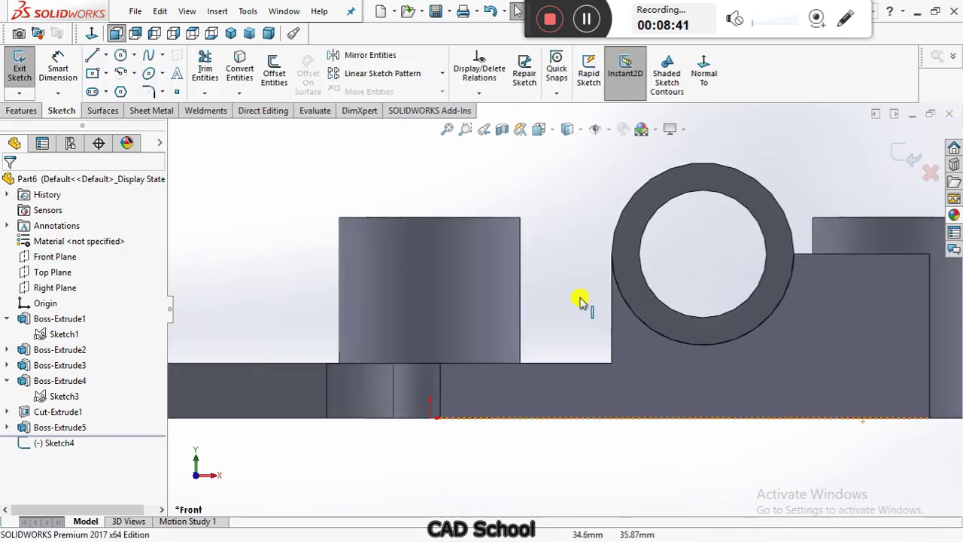
scroll(641, 311, "down", 1)
left_click(106, 55)
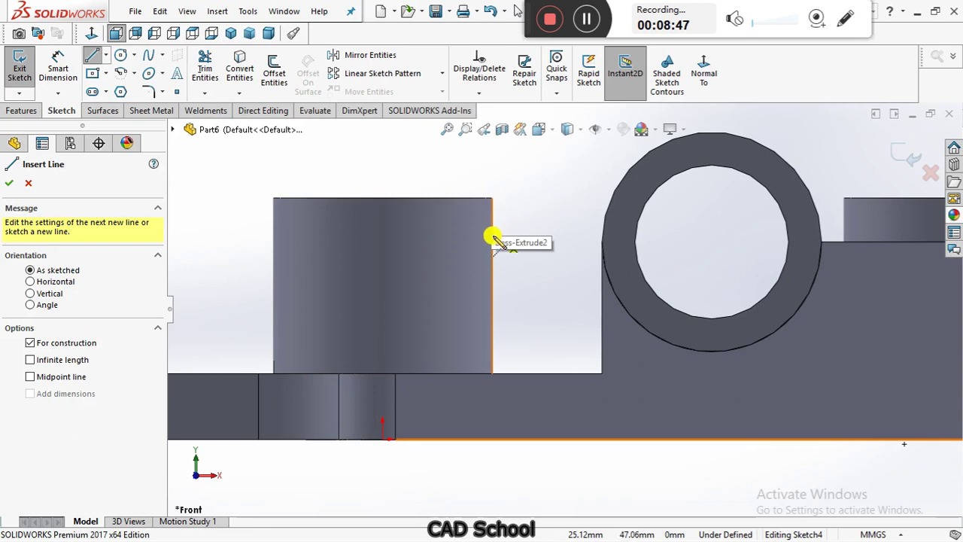
left_click(492, 263)
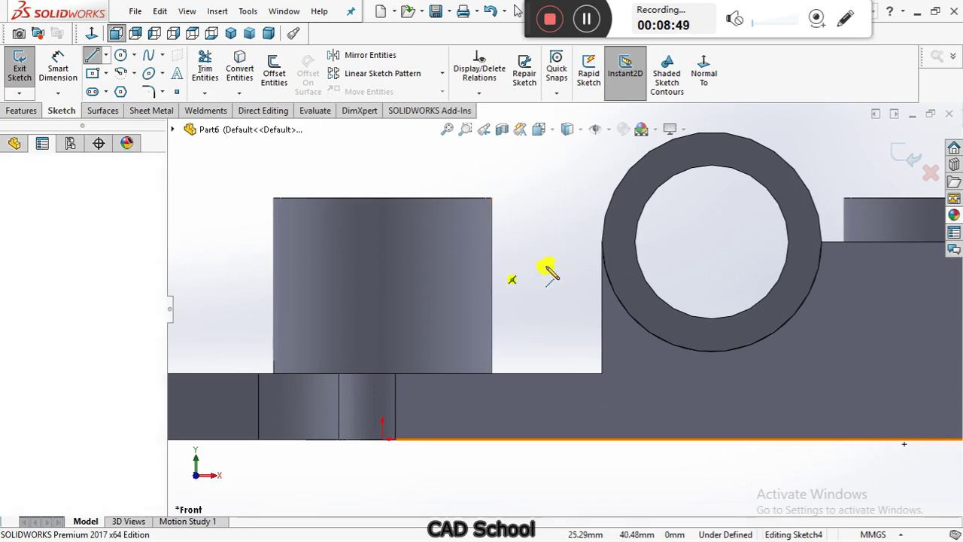
left_click(594, 265)
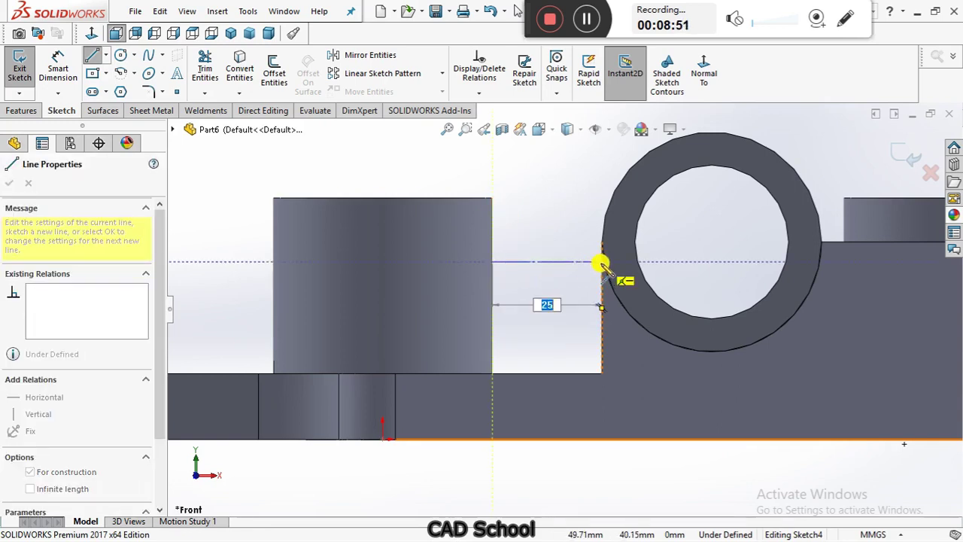
right_click(595, 214)
left_click(597, 214)
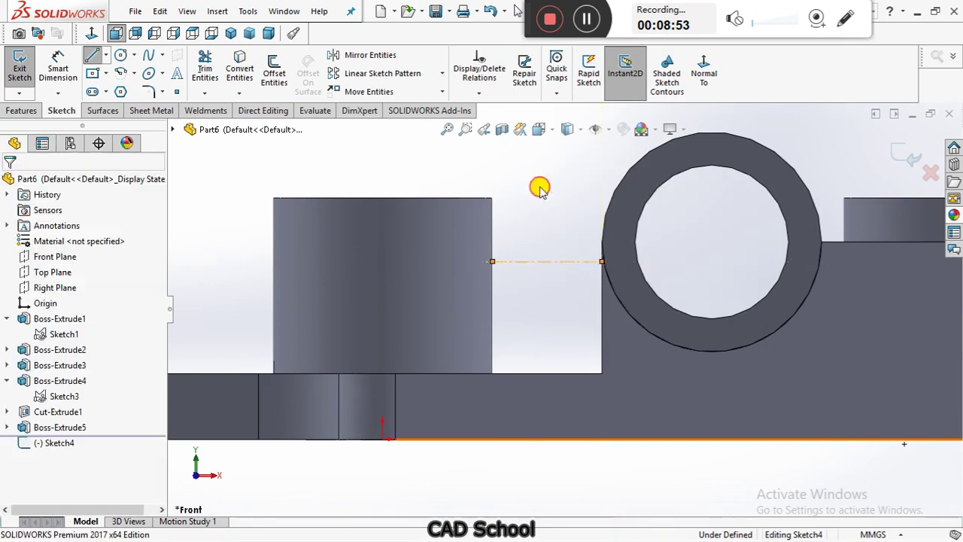
left_click(581, 244)
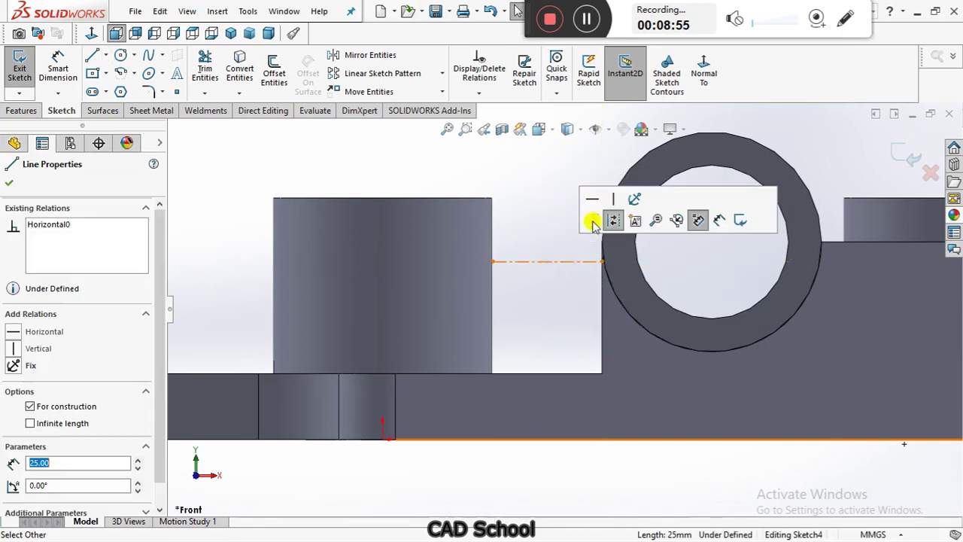
left_click(608, 215)
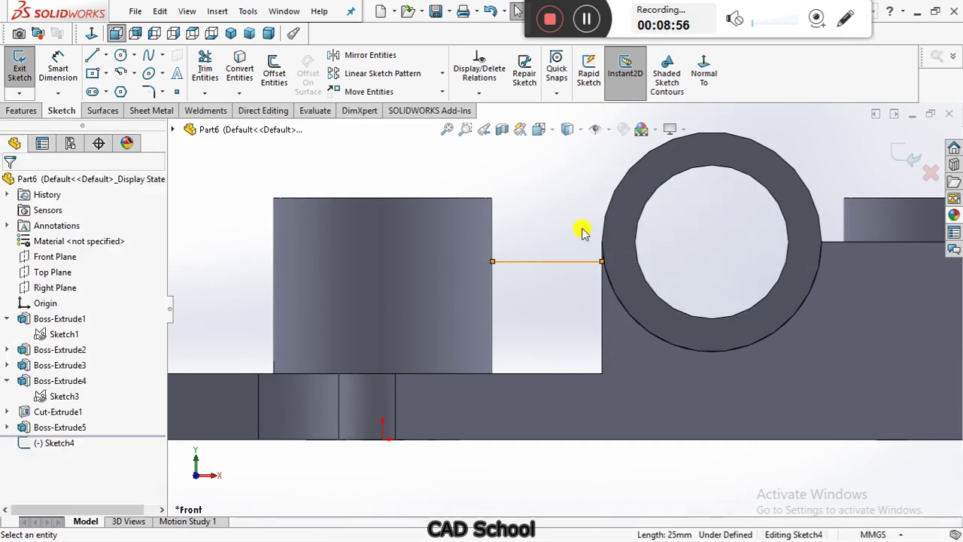
Step: Dimension the line's height from the base plate's bottom edge and set it to 45 mm
left_click(58, 69)
left_click(531, 262)
left_click(560, 374)
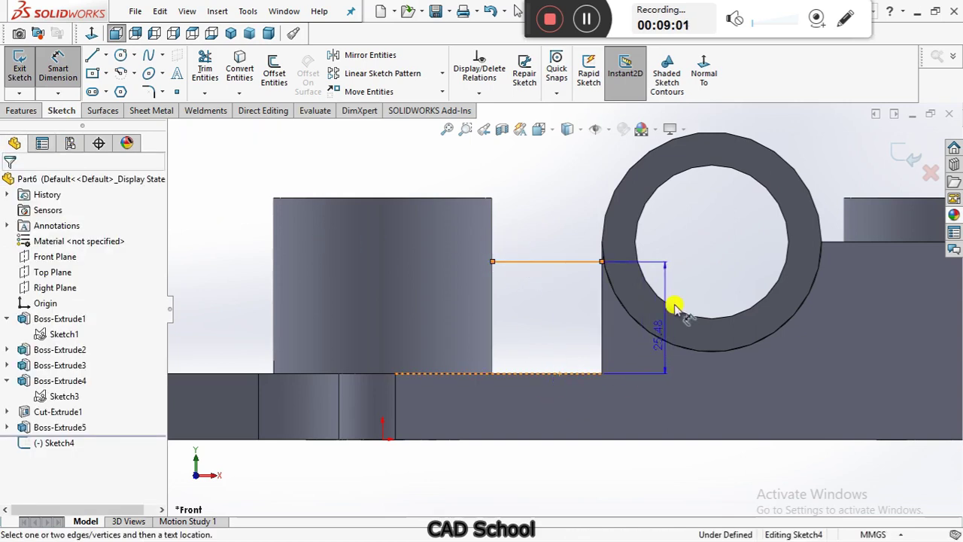
left_click(582, 370)
left_click(551, 440)
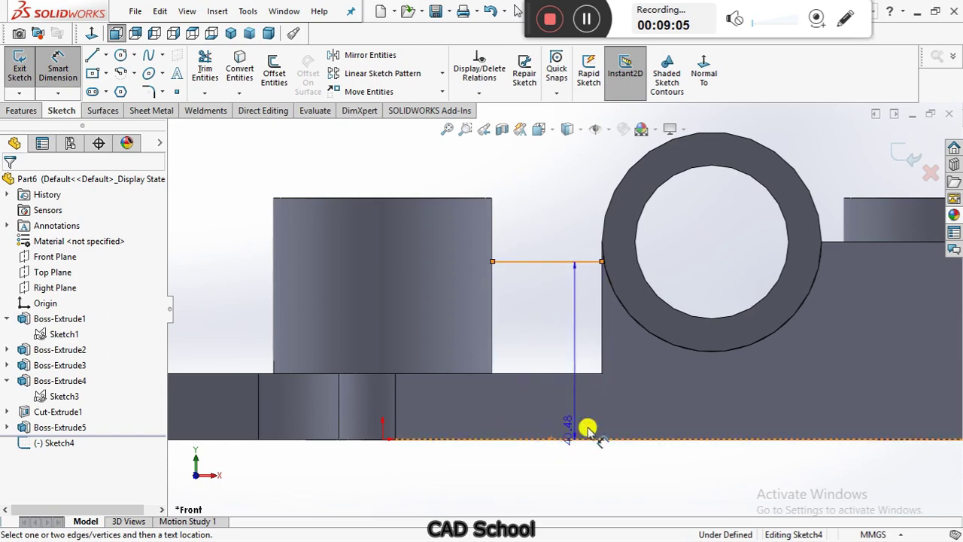
left_click(658, 383)
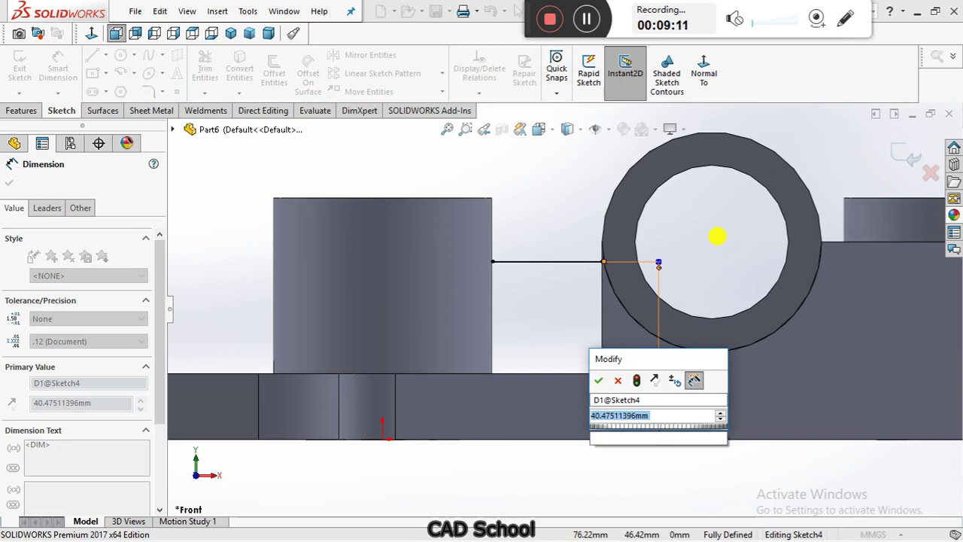
key("Return")
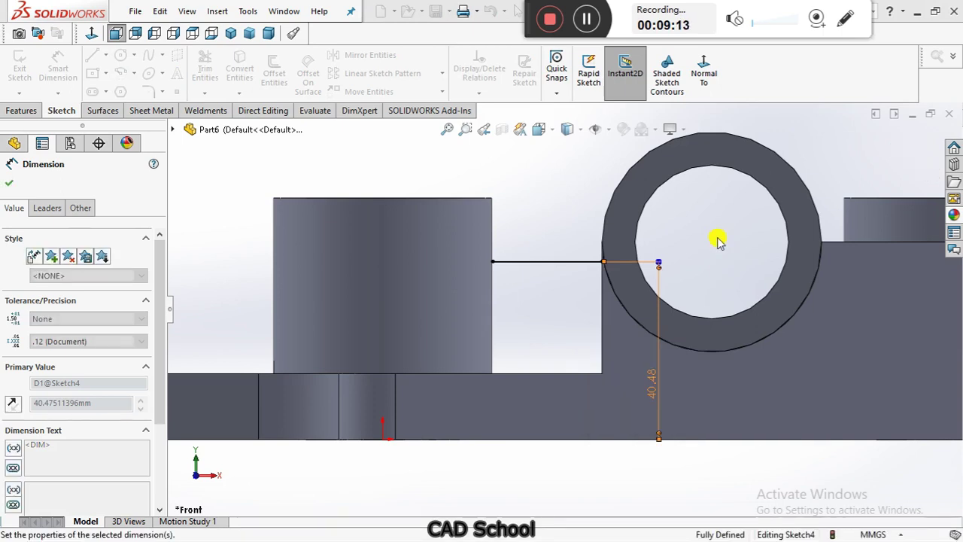
left_click(11, 188)
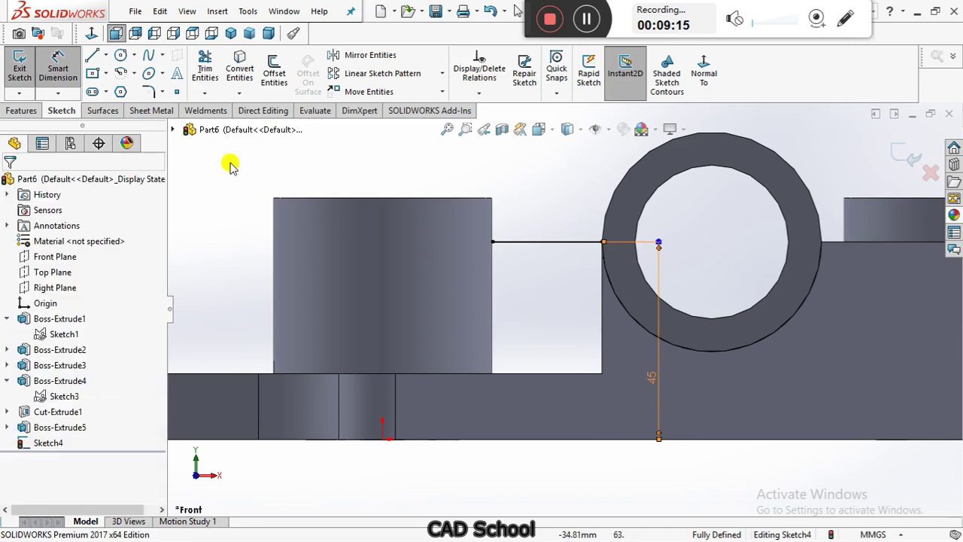
Step: Create a rib from the line, 10 mm thick on both sides and parallel to the sketch, between the boss and the raised block
mouse_move(552, 189)
middle_mouse_down()
mouse_move(572, 195)
mouse_move(560, 214)
mouse_move(527, 223)
middle_mouse_up()
left_click(20, 111)
left_click(449, 57)
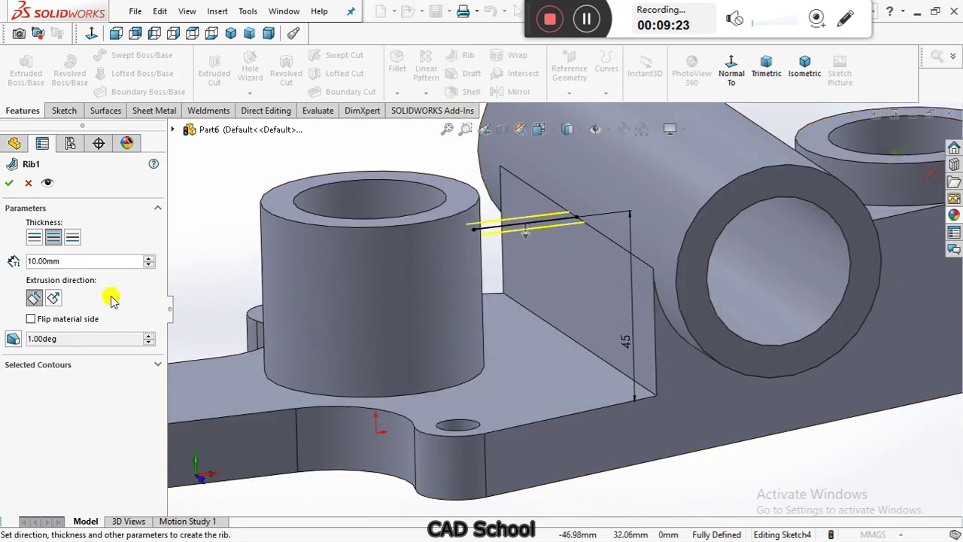
left_click(14, 185)
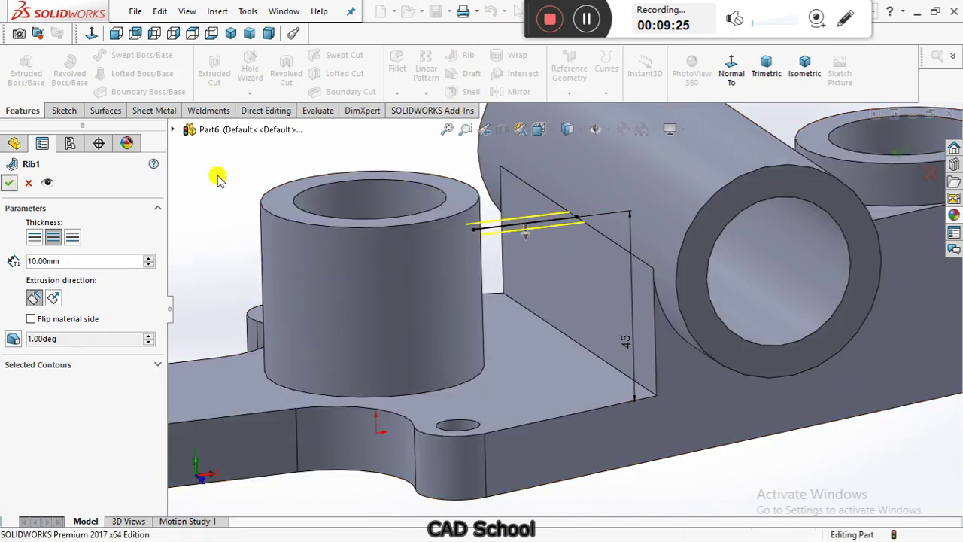
scroll(681, 316, "up", 4)
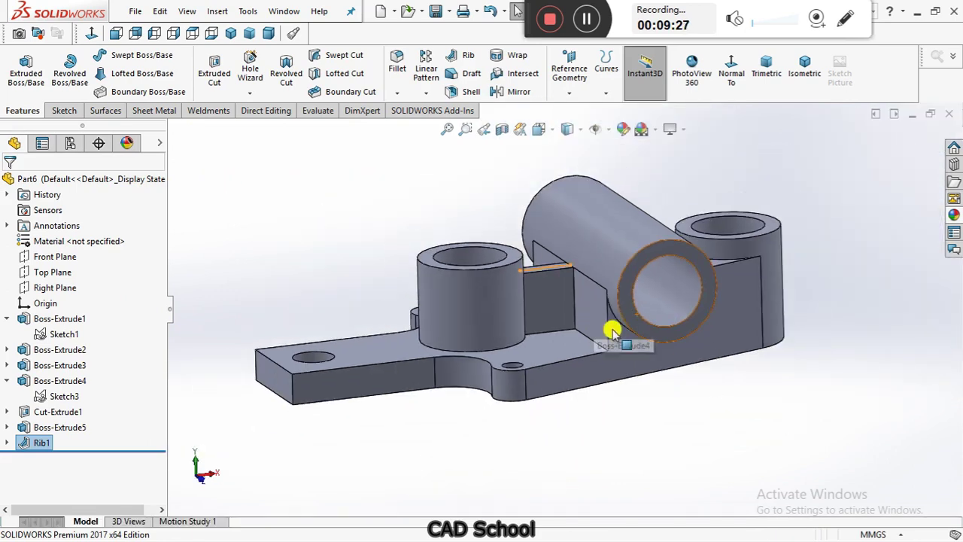
Step: Start a sketch on the long front side face of the base plate's narrow arm
middle_click_drag(688, 419, 441, 379)
scroll(441, 378, "down", 4)
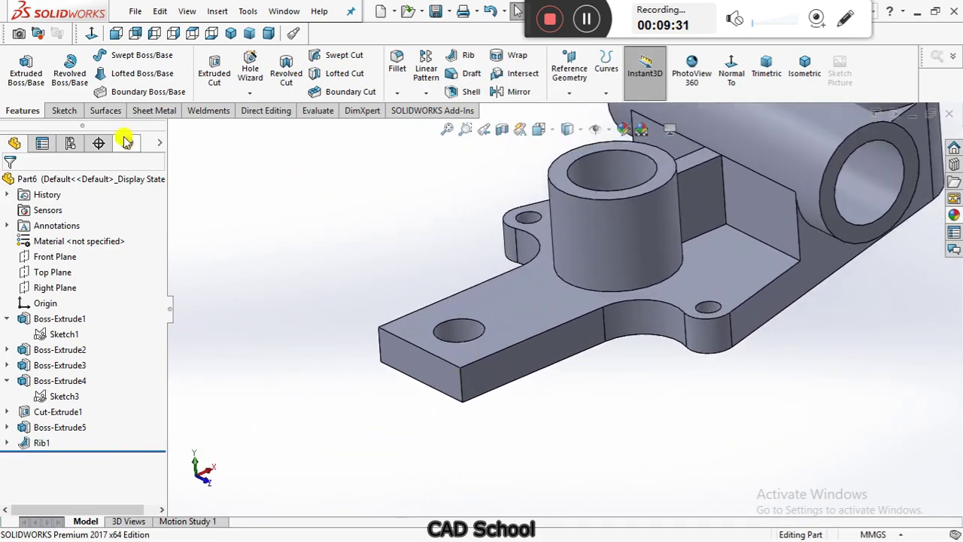
left_click(63, 111)
left_click(20, 66)
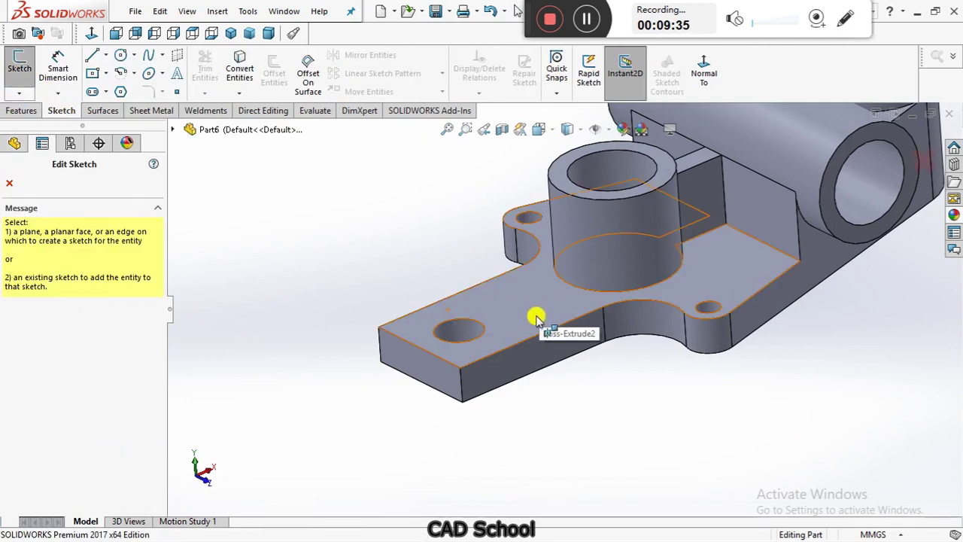
left_click(509, 366)
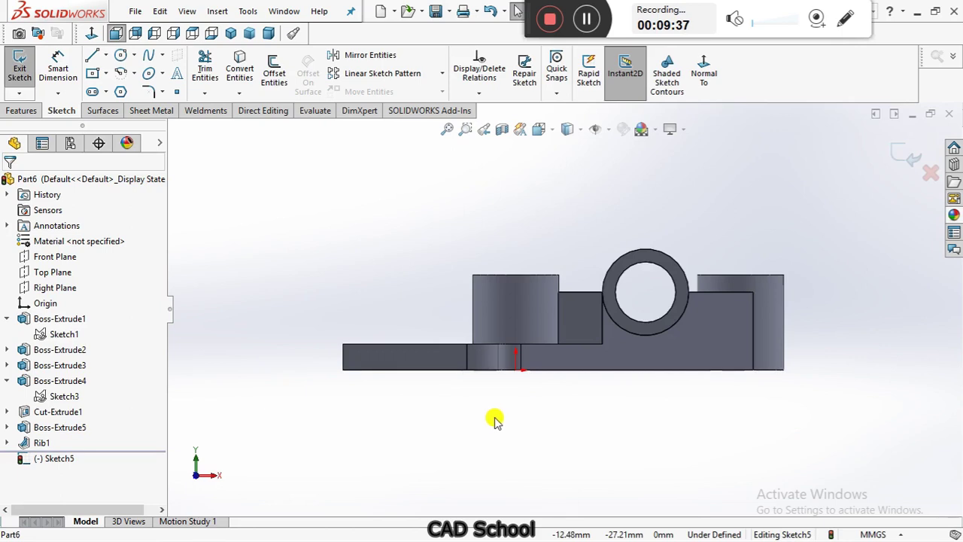
scroll(351, 369, "down", 5)
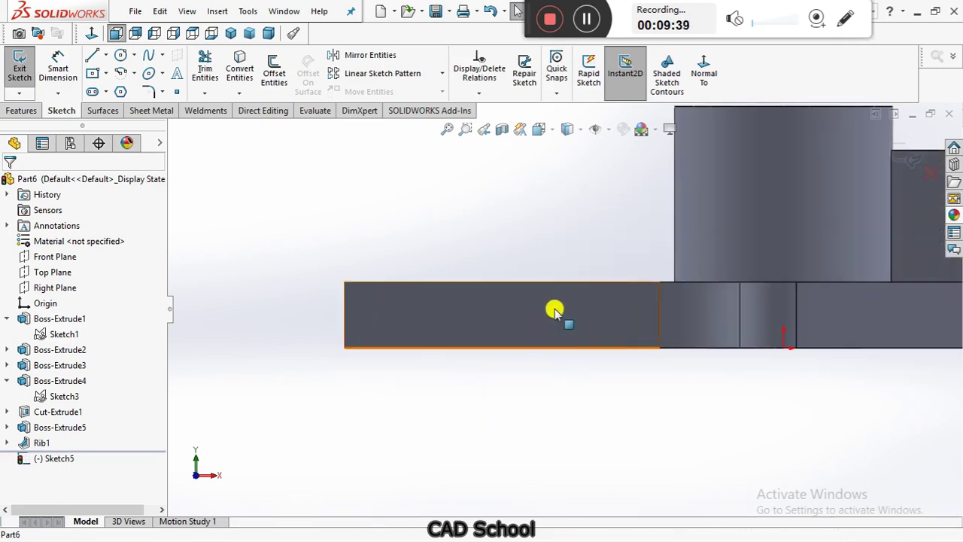
scroll(448, 407, "up", 1)
scroll(435, 452, "down", 1)
scroll(419, 226, "up", 1)
scroll(515, 190, "down", 1)
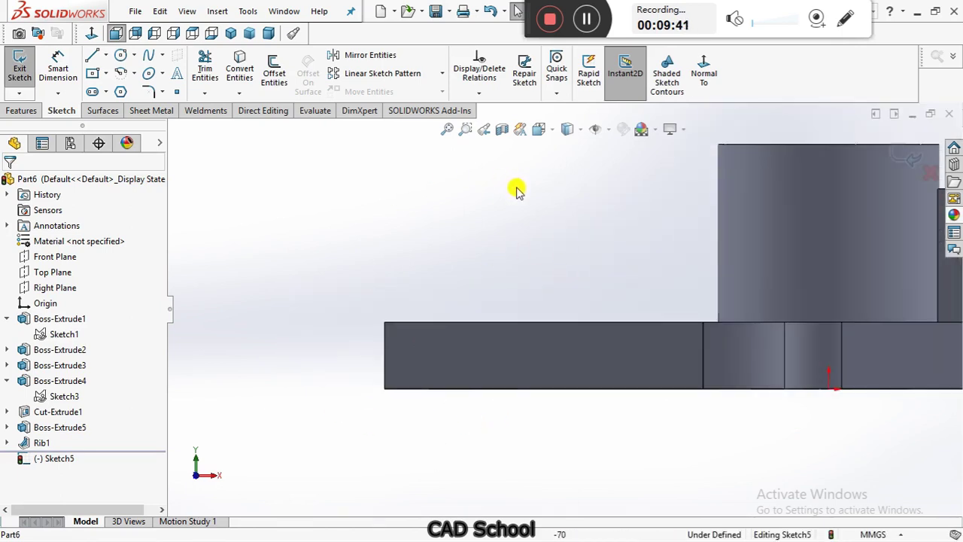
scroll(516, 190, "down", 2)
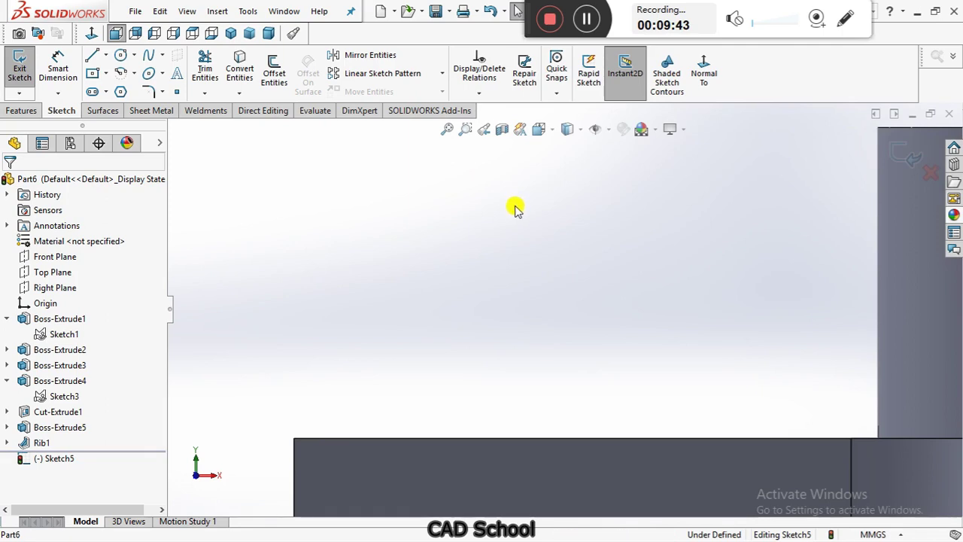
scroll(516, 209, "down", 1)
scroll(497, 226, "up", 2)
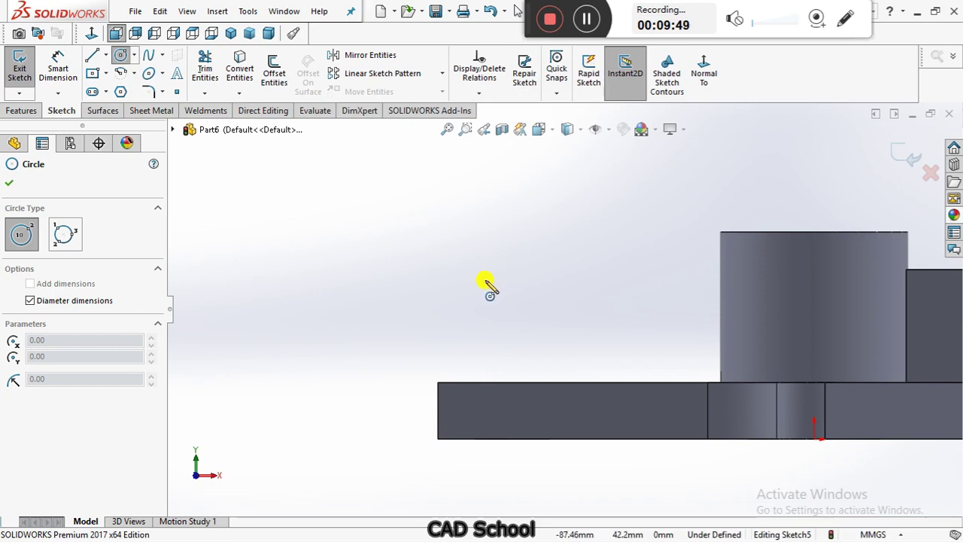
Step: Sketch three concentric circles with diameters 30, 40 and 15 mm above the outer end of the base plate's narrow arm
left_click(490, 255)
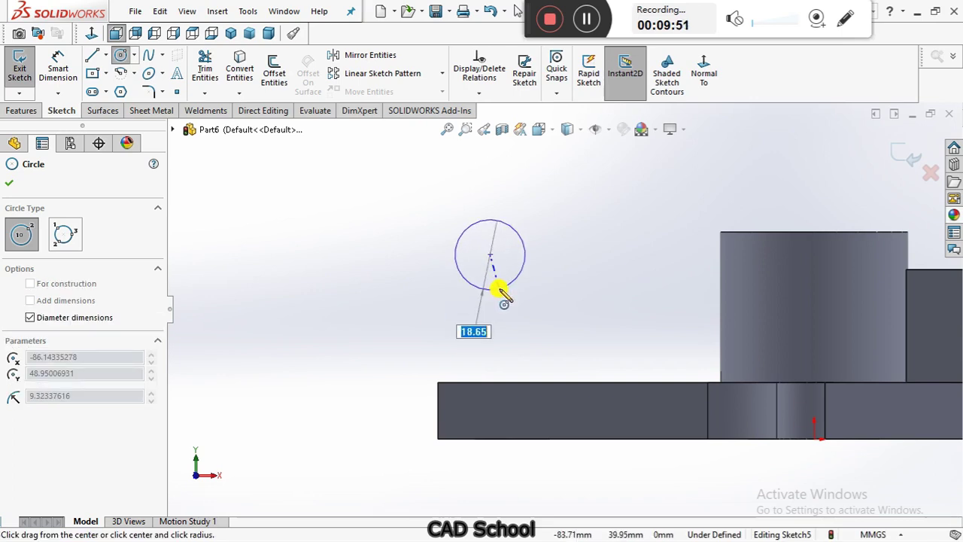
type("30")
key("Return")
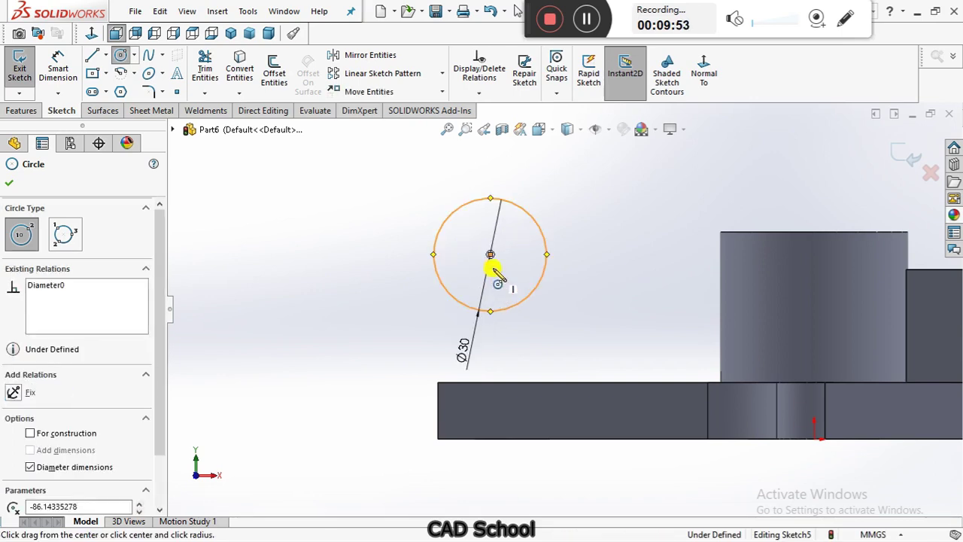
left_click(490, 255)
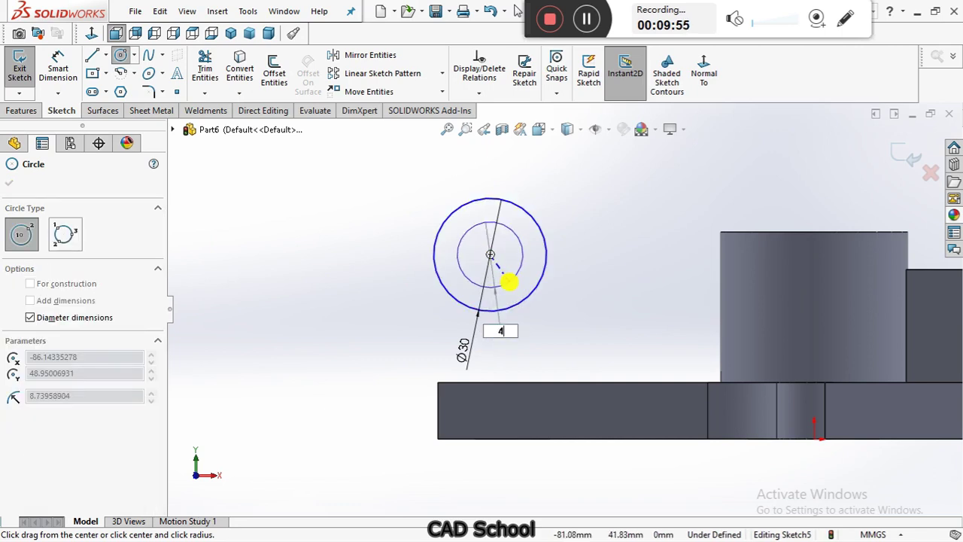
type("40")
key("Return")
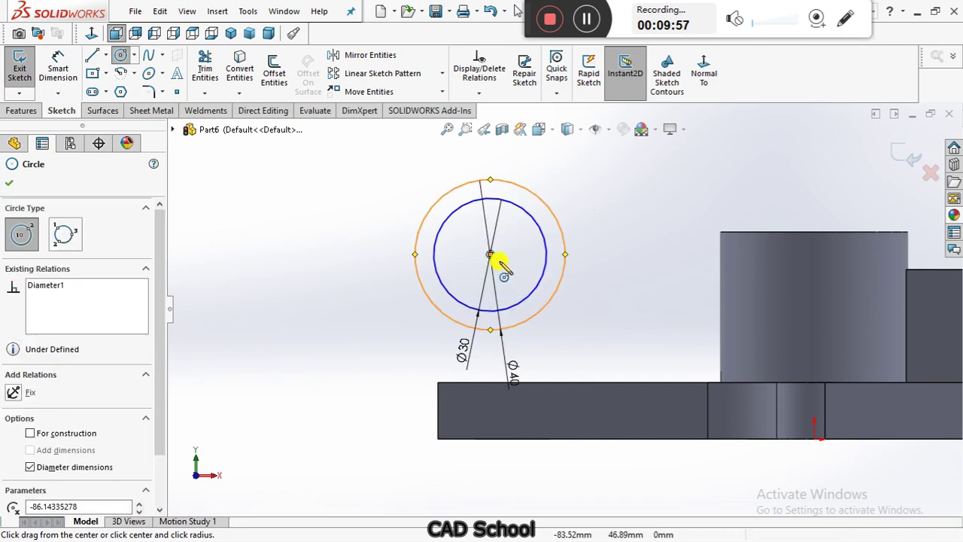
left_click(490, 254)
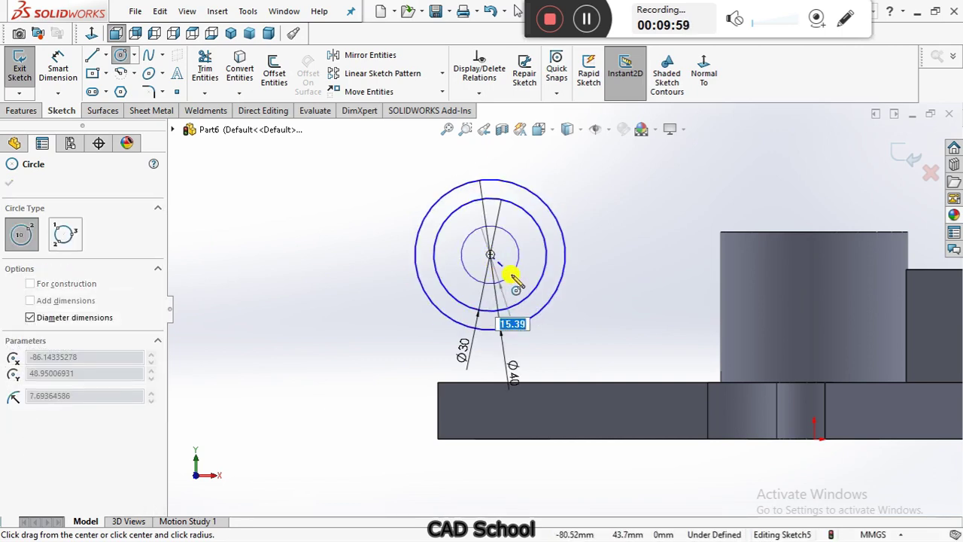
key("Return")
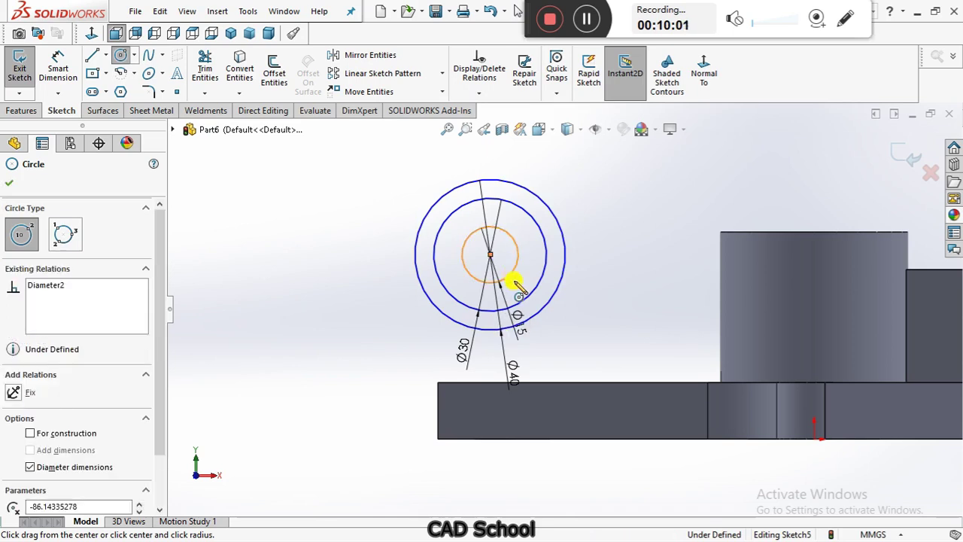
key("Escape")
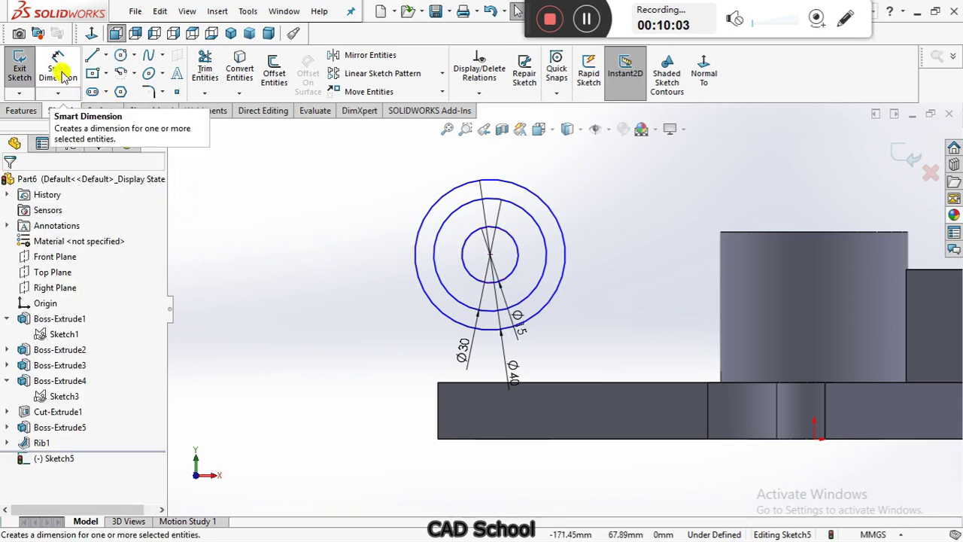
Step: Dimension the circles' centre horizontally from the outer end of the base plate's narrow arm and set it to 20 mm
left_click(63, 74)
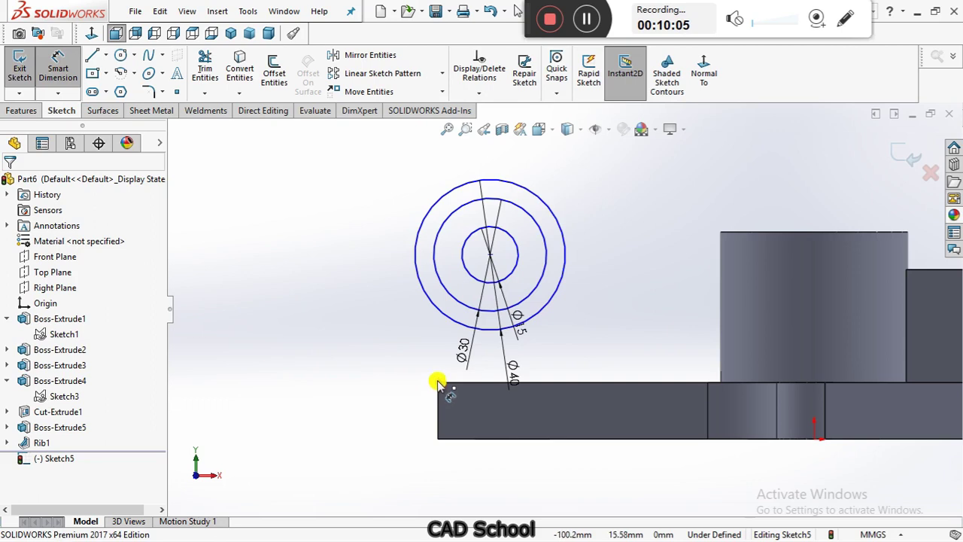
left_click(490, 257)
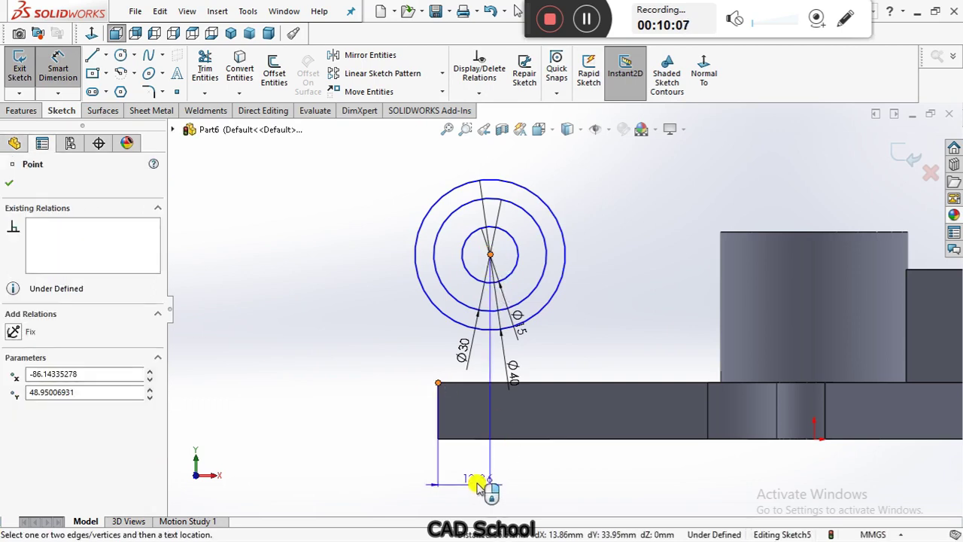
left_click(582, 476)
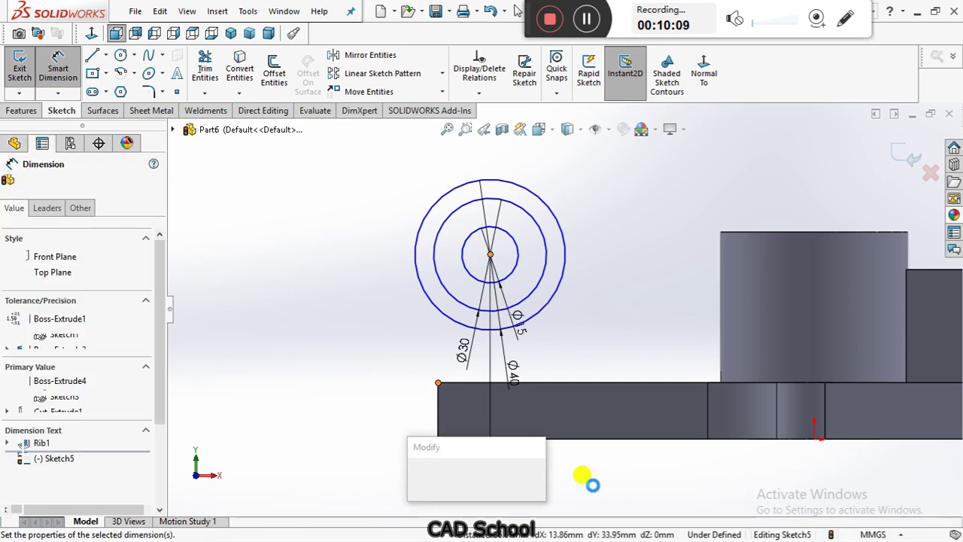
type("20")
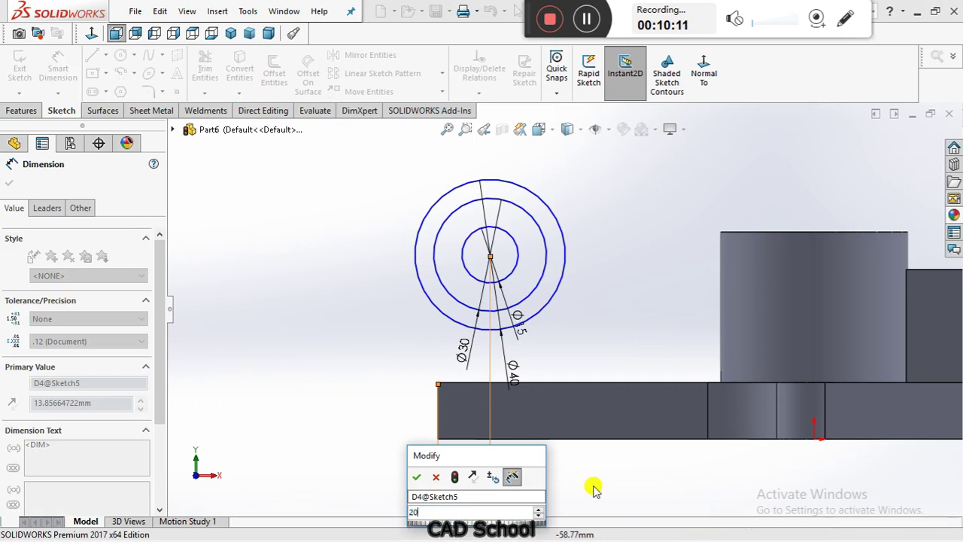
key("Return")
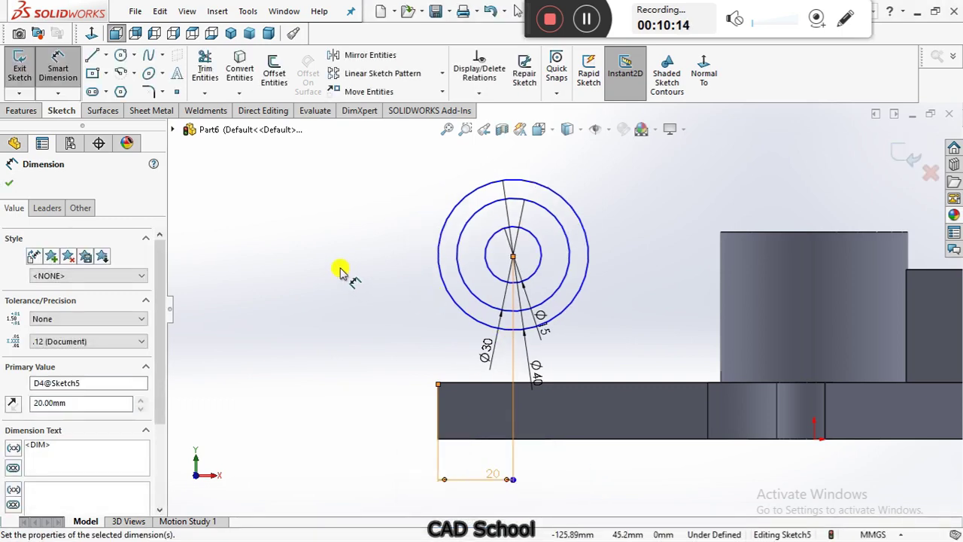
key("Escape")
Step: Dimension the circles' centre vertically from the top of the narrow arm and set it to 45 mm
left_click(502, 395)
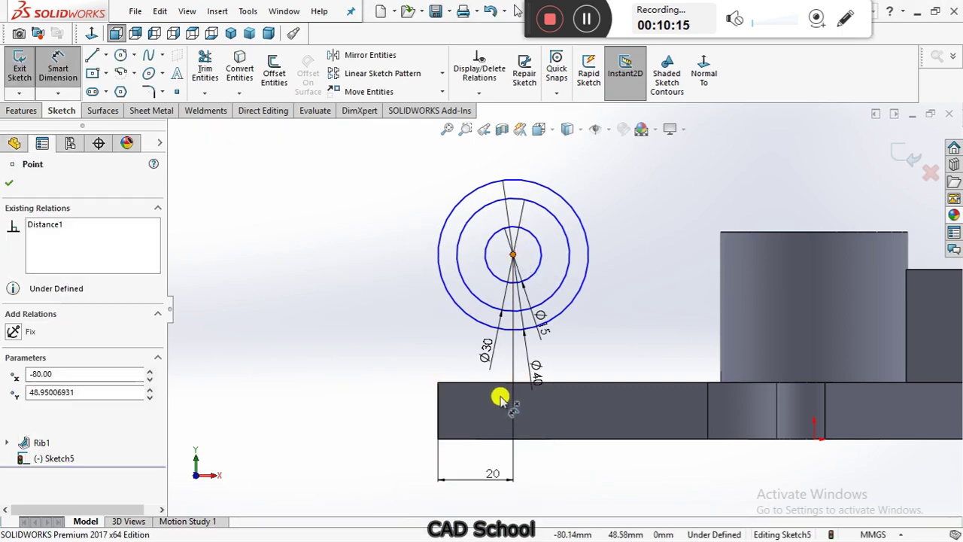
left_click(315, 414)
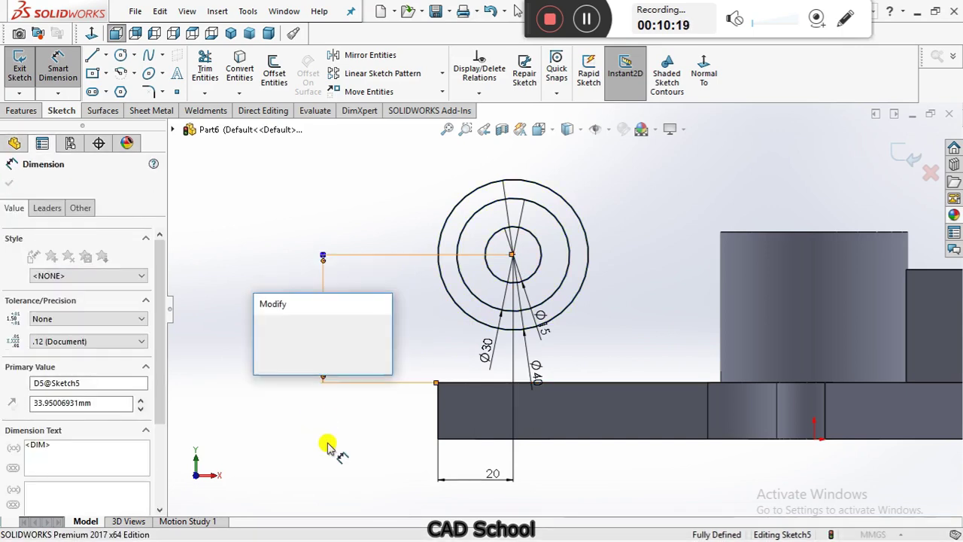
type("40")
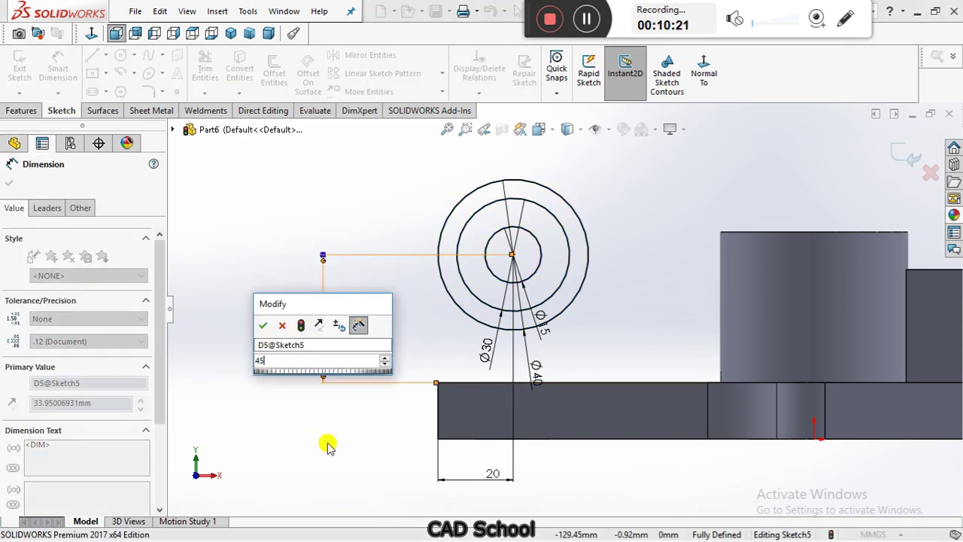
key("Return")
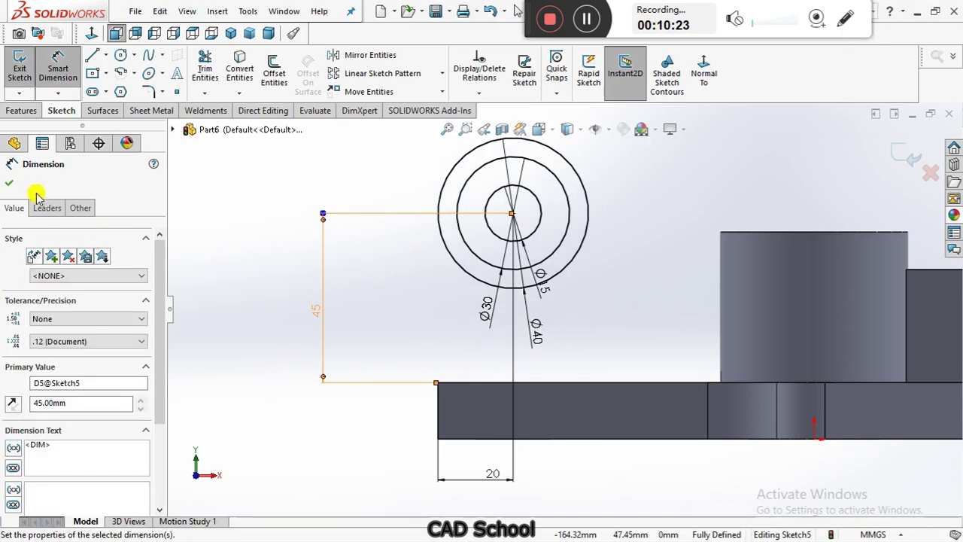
left_click(13, 186)
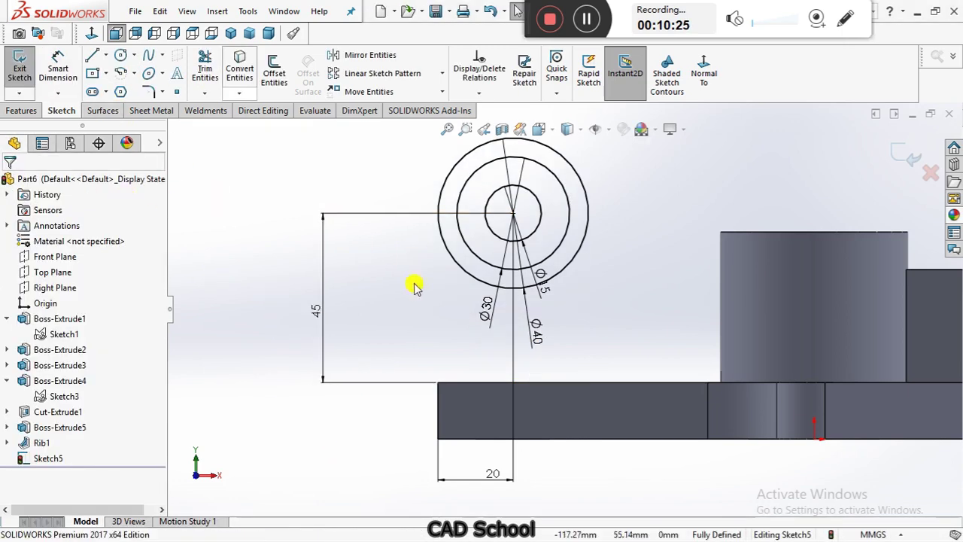
Step: Convert the top edge of the narrow arm's side face into a sketch line
left_click(239, 70)
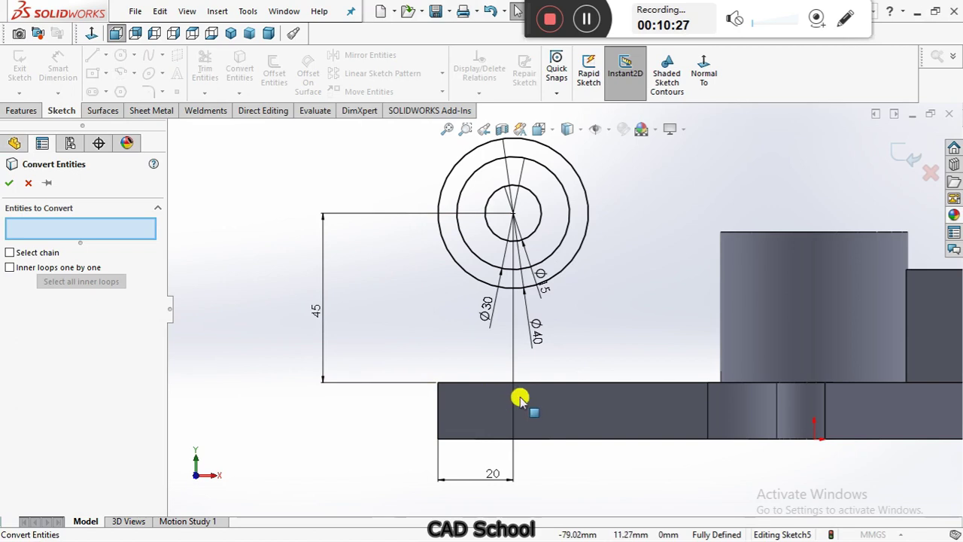
left_click(553, 385)
left_click(9, 182)
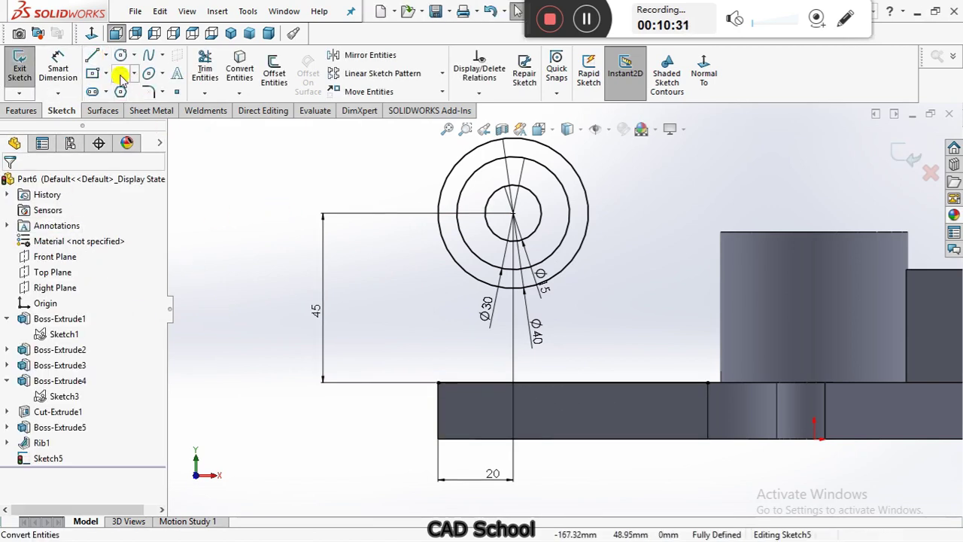
Step: Sketch a vertical line 45 mm long from the arm's outer top corner up to the side of the 40 mm circle
left_click(93, 56)
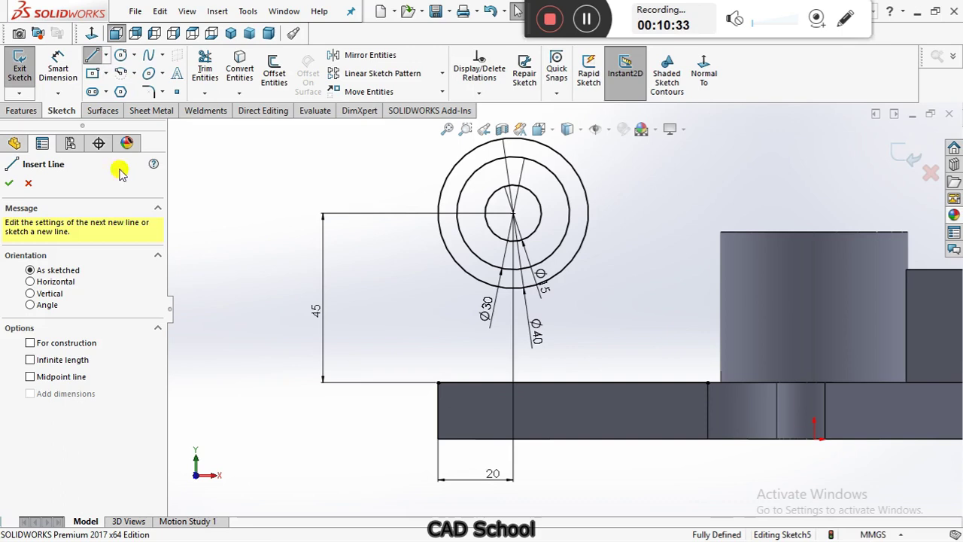
left_click(440, 383)
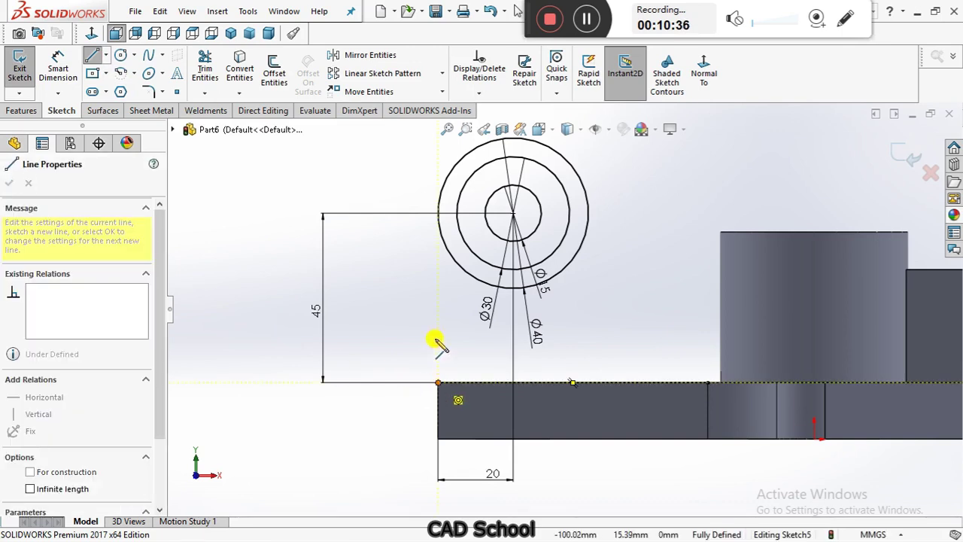
left_click(436, 213)
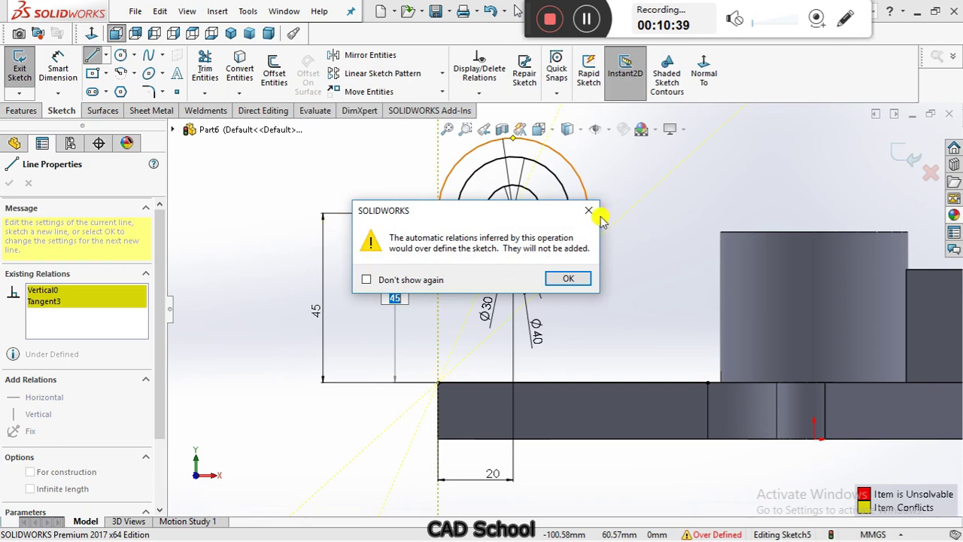
left_click(568, 278)
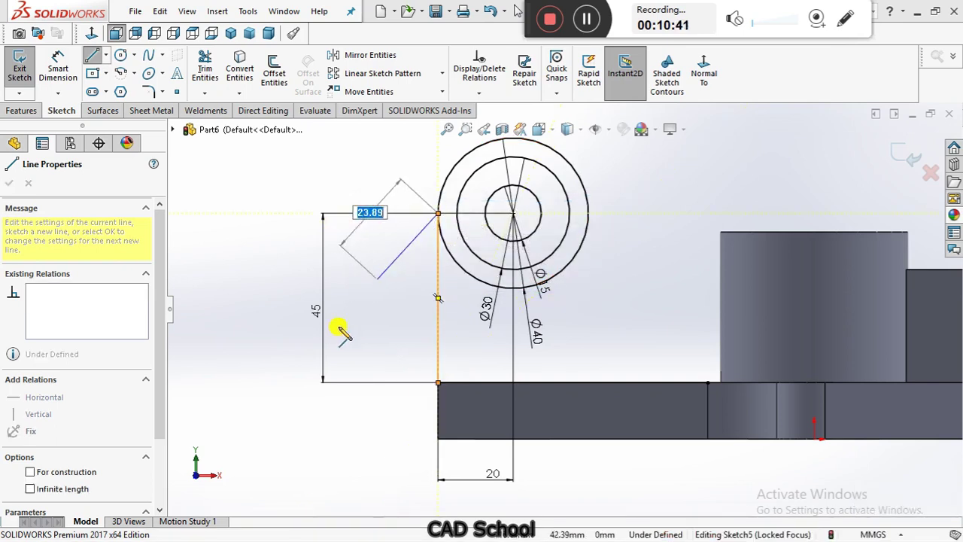
key("Escape")
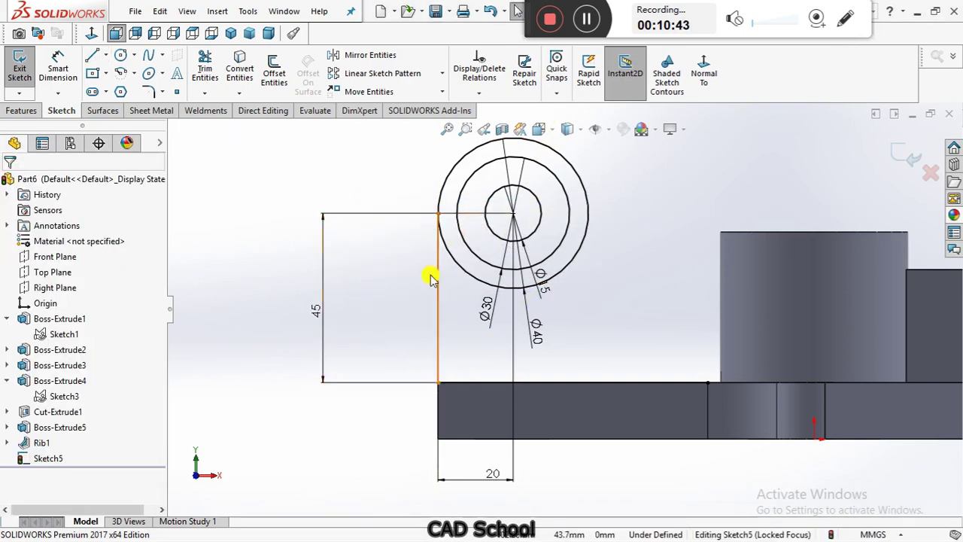
Step: Examine the vertical line and the point where its upper end meets the 40 mm circle
left_click(475, 314)
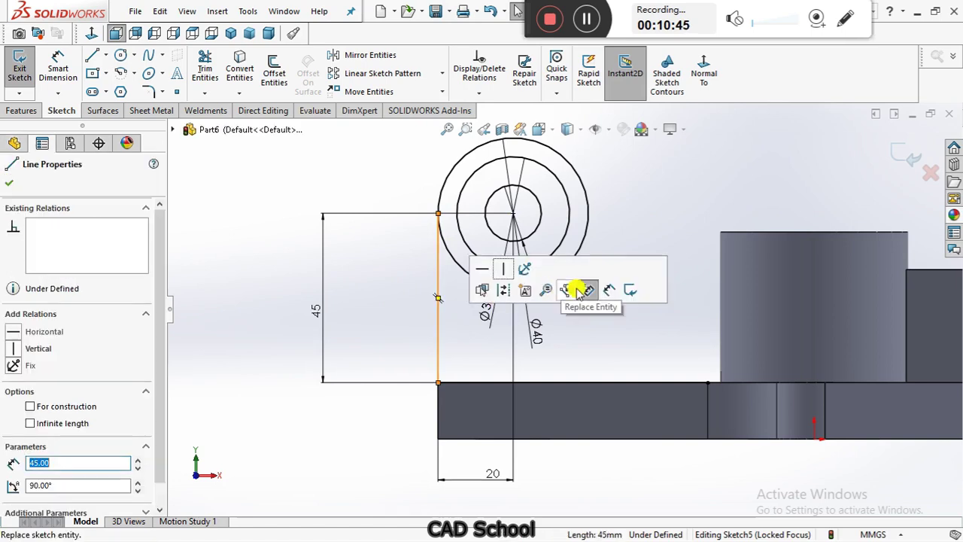
left_click(652, 207)
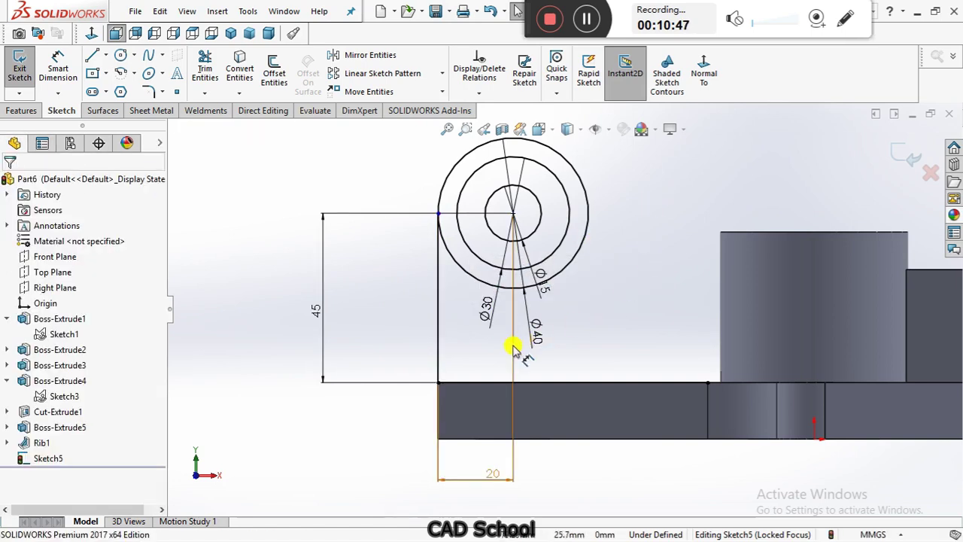
scroll(436, 221, "down", 3)
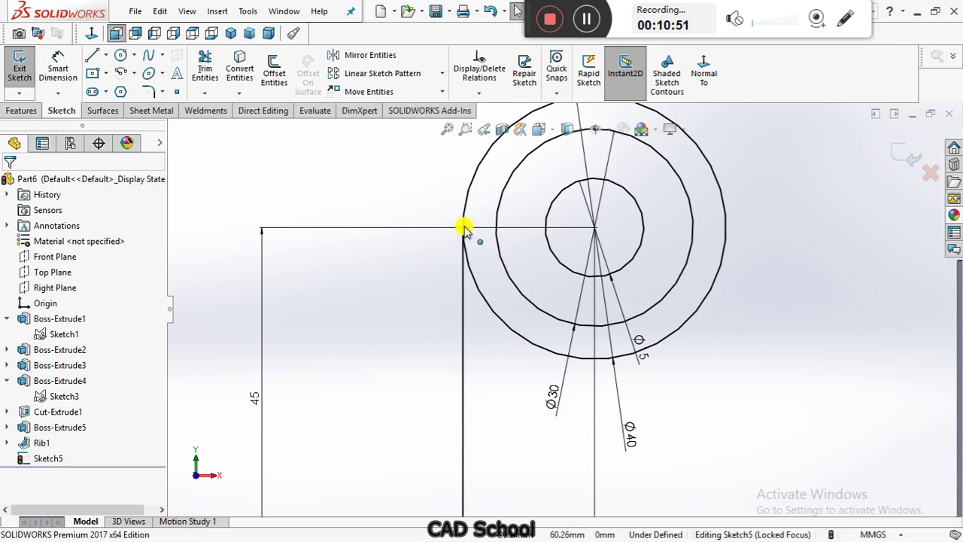
scroll(472, 243, "down", 3)
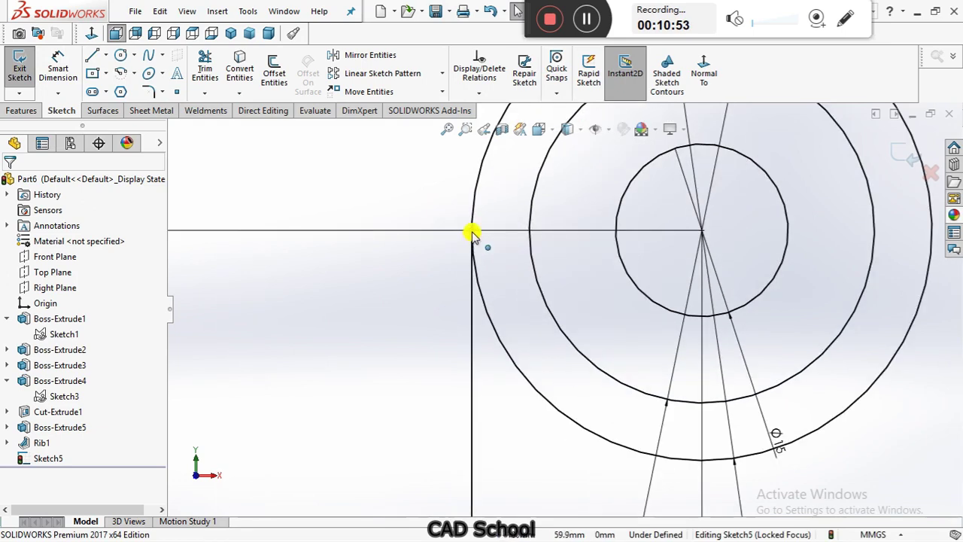
left_click(471, 231)
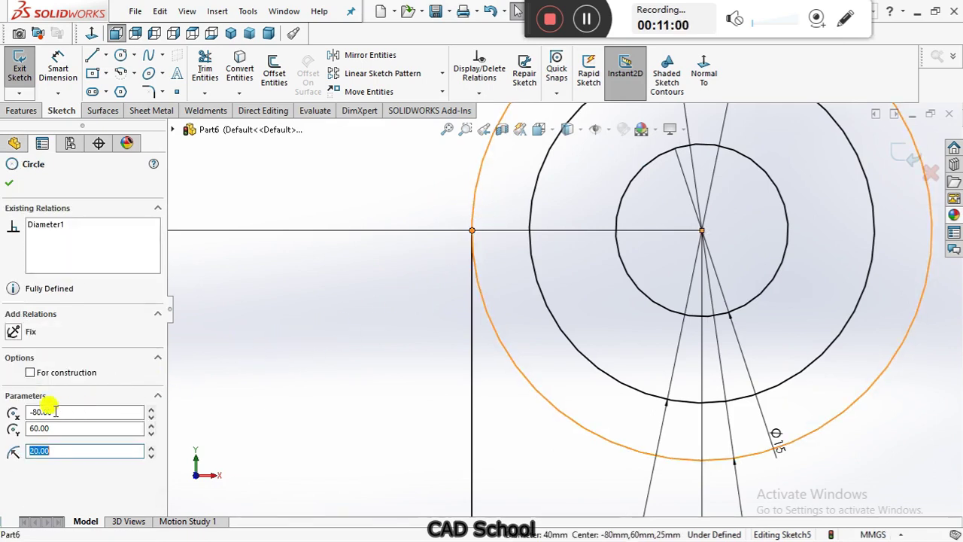
left_click(376, 263)
scroll(377, 264, "up", 9)
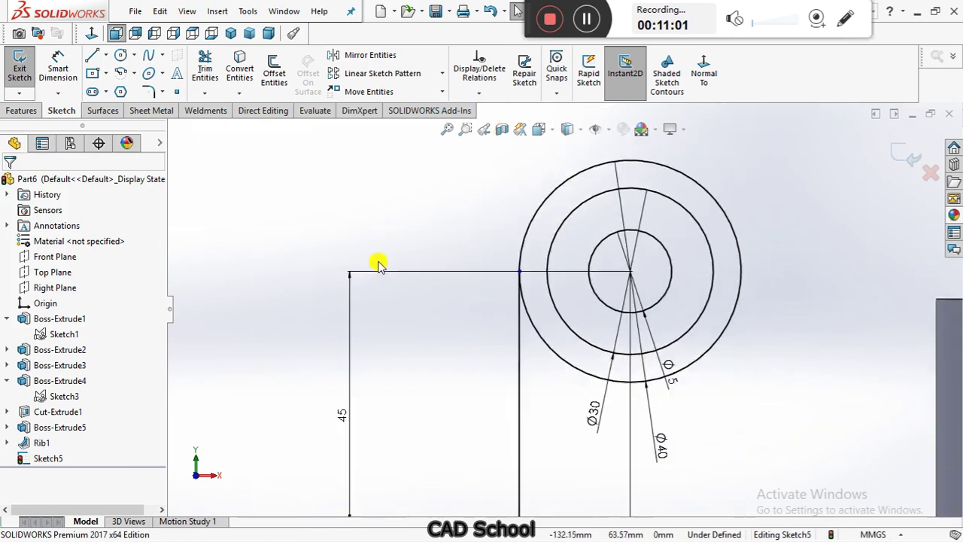
Step: Sketch a slanted line from the inner side of the 40 mm circle down to the arm's top edge, about 55 mm from its outer end
scroll(700, 376, "down", 3)
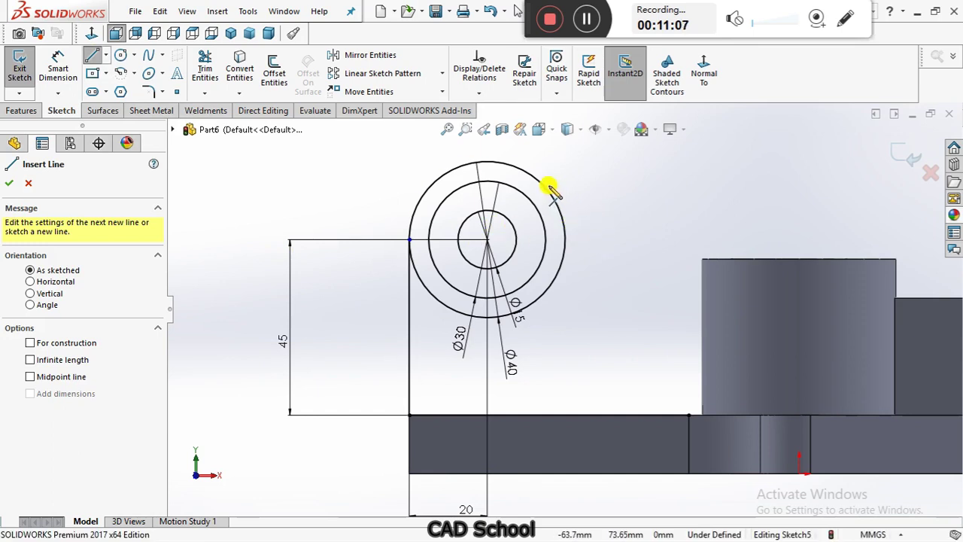
left_click(566, 239)
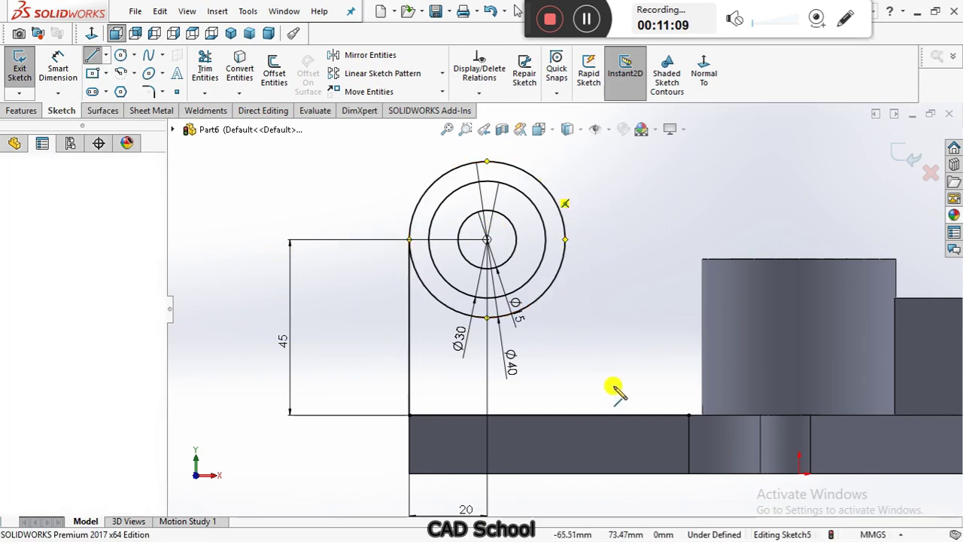
left_click(623, 414)
right_click(635, 252)
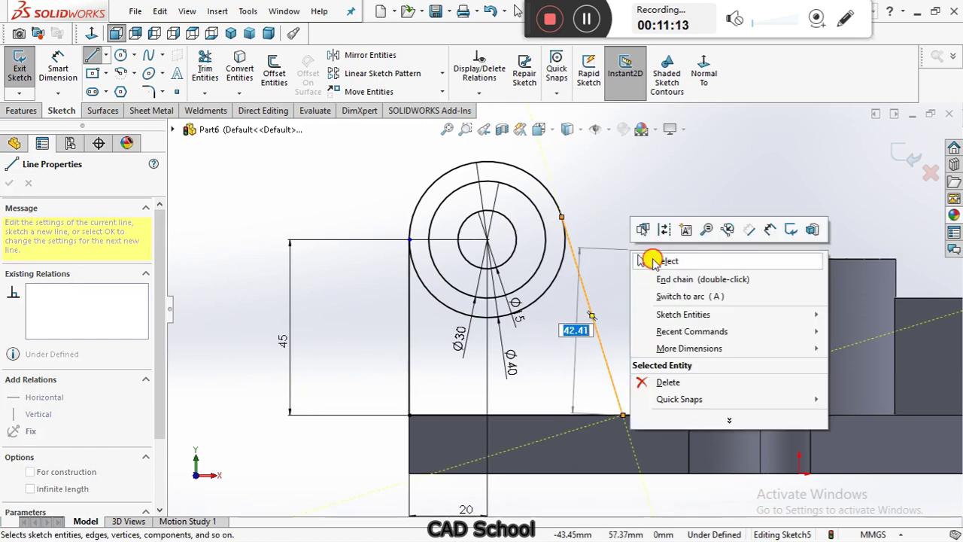
left_click(648, 259)
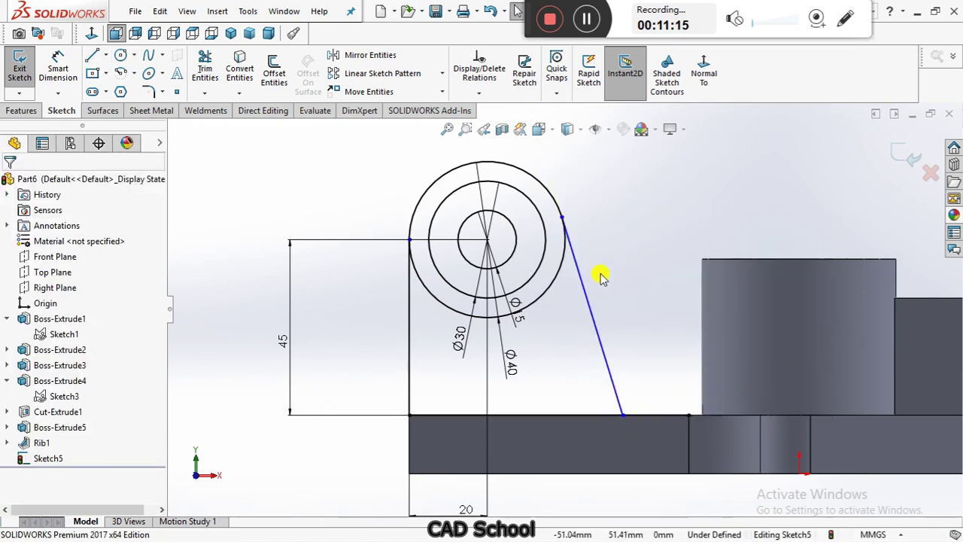
Step: Dimension the slanted line's lower end horizontally from the arm's outer corner and set it to 55 mm
left_click(58, 67)
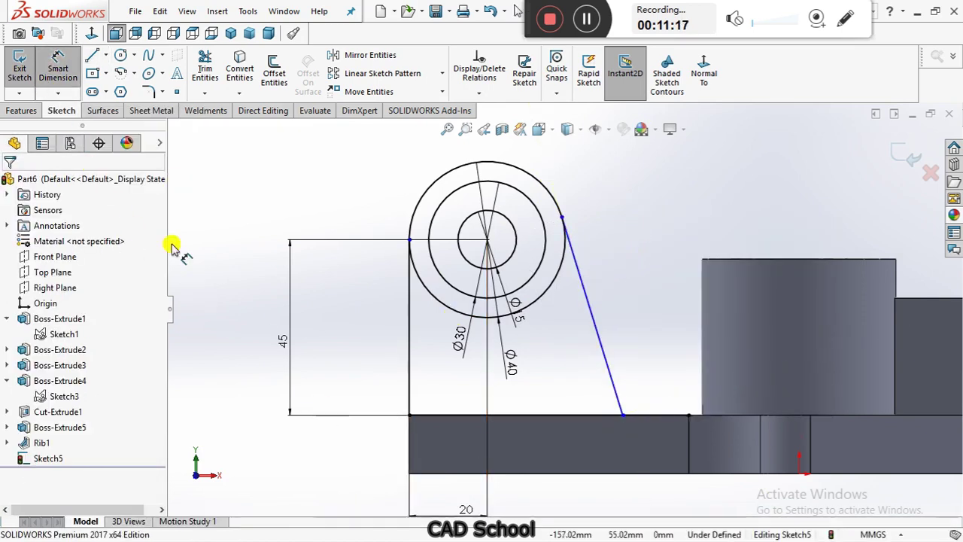
left_click(410, 416)
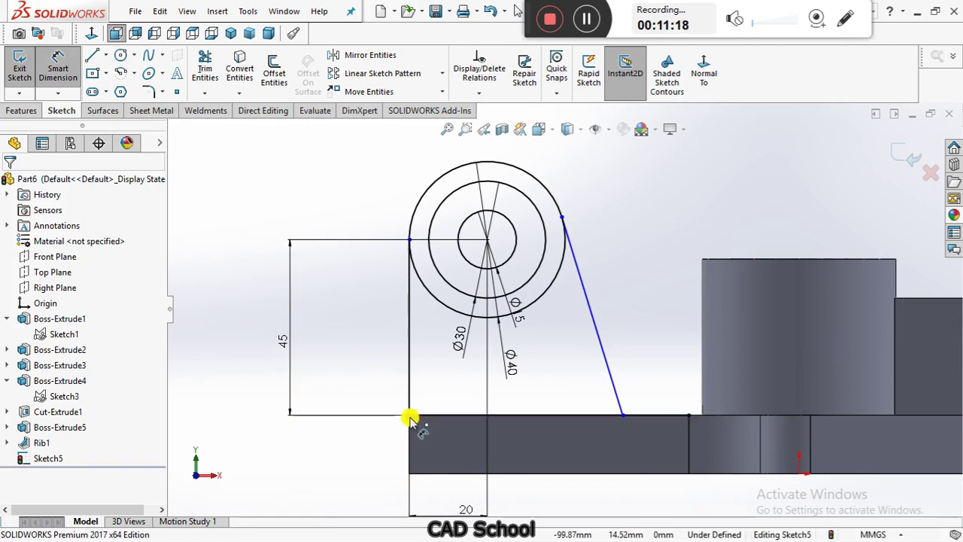
left_click(621, 416)
left_click(527, 483)
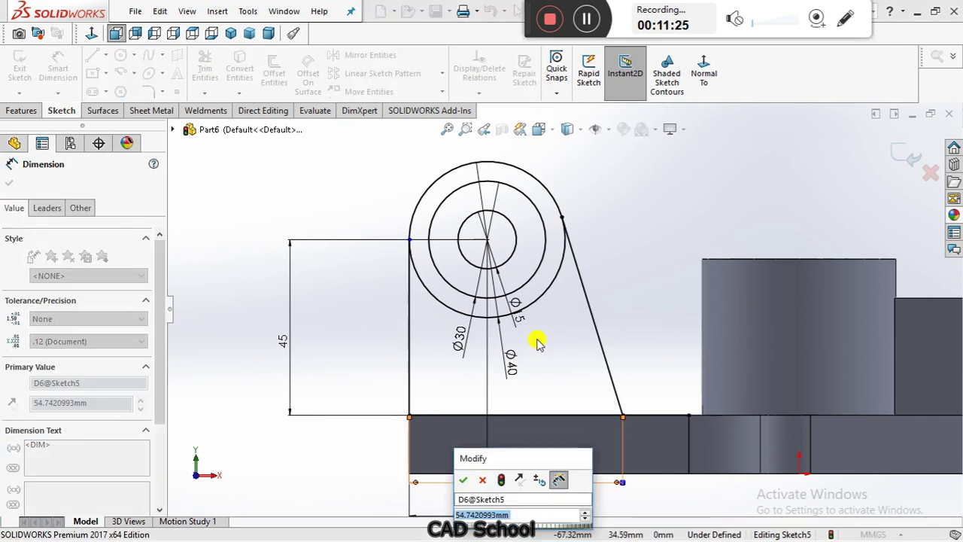
key("Return")
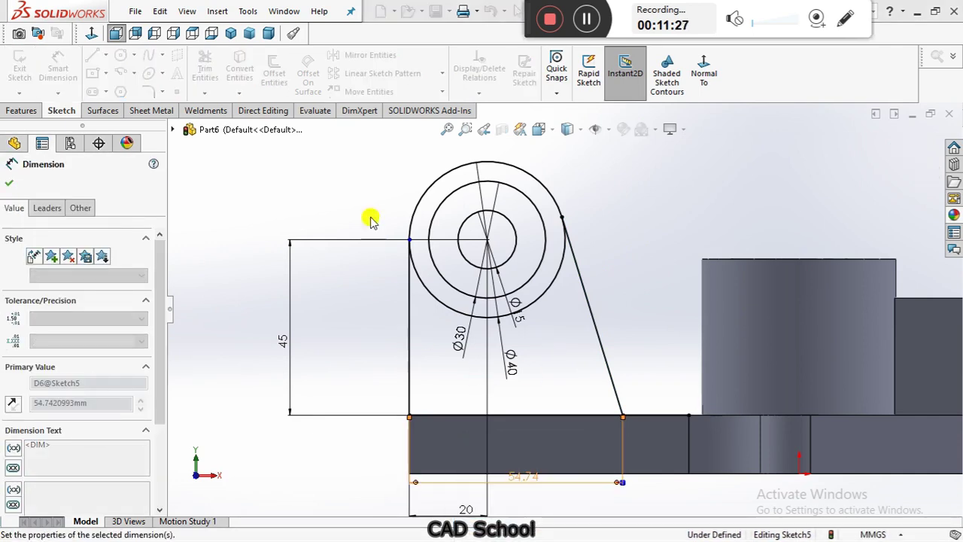
left_click(328, 188)
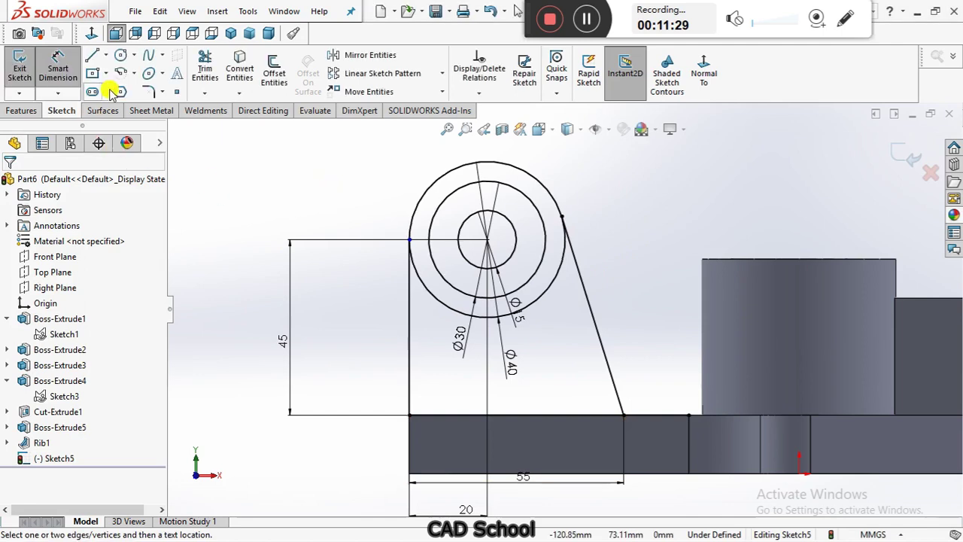
Step: Trim the converted edge beyond the slanted line and the lower arc of the 40 mm circle between the two side lines
left_click(205, 66)
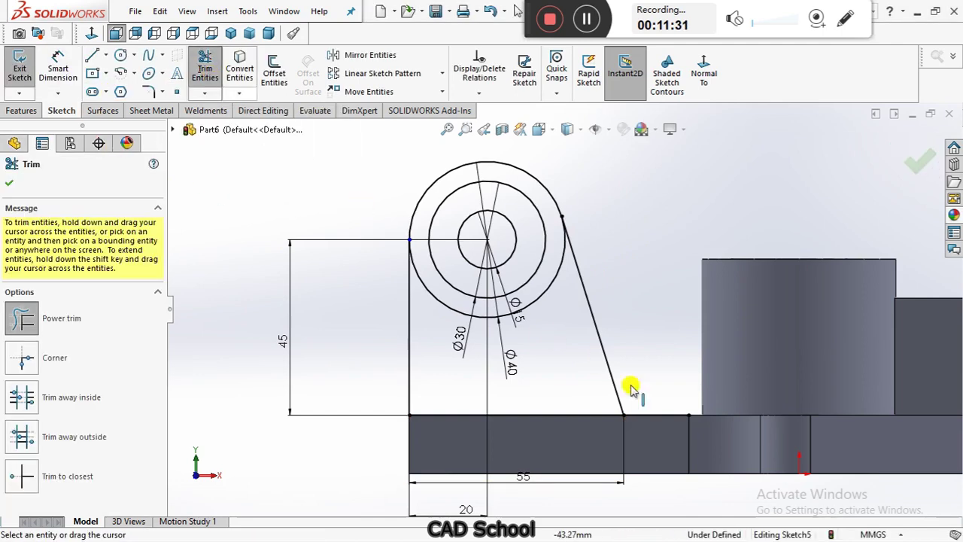
left_click(663, 414)
left_click(656, 389)
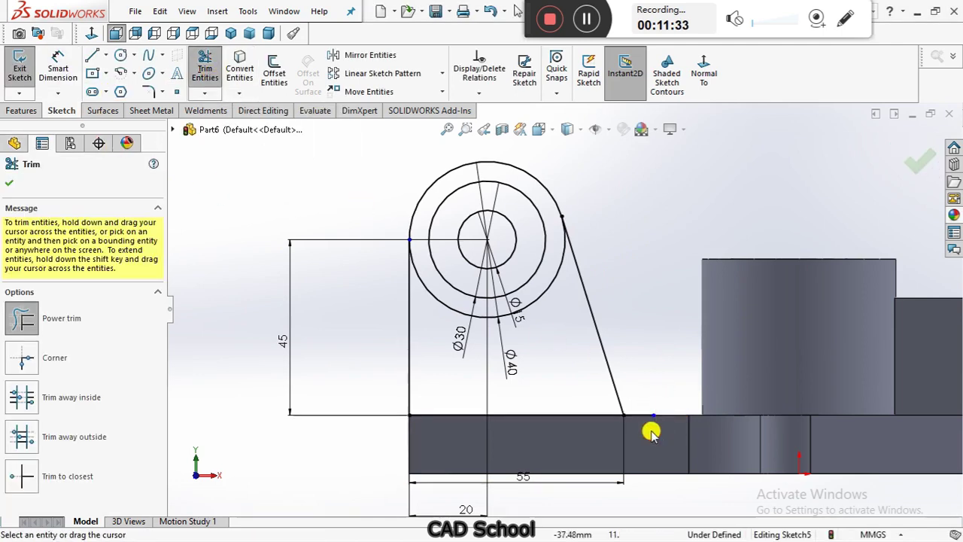
left_click(530, 296)
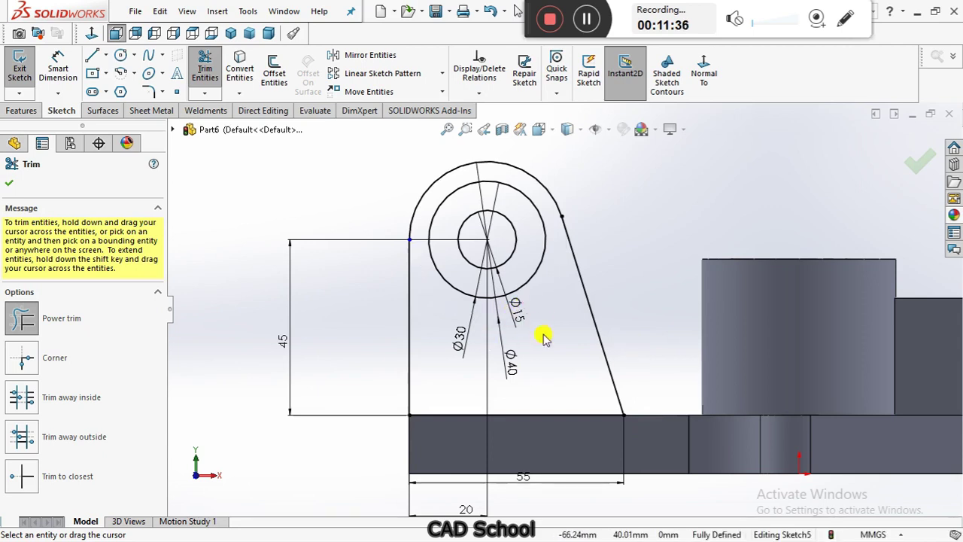
Step: End trimming and close the finished lug profile sketch
left_click(9, 185)
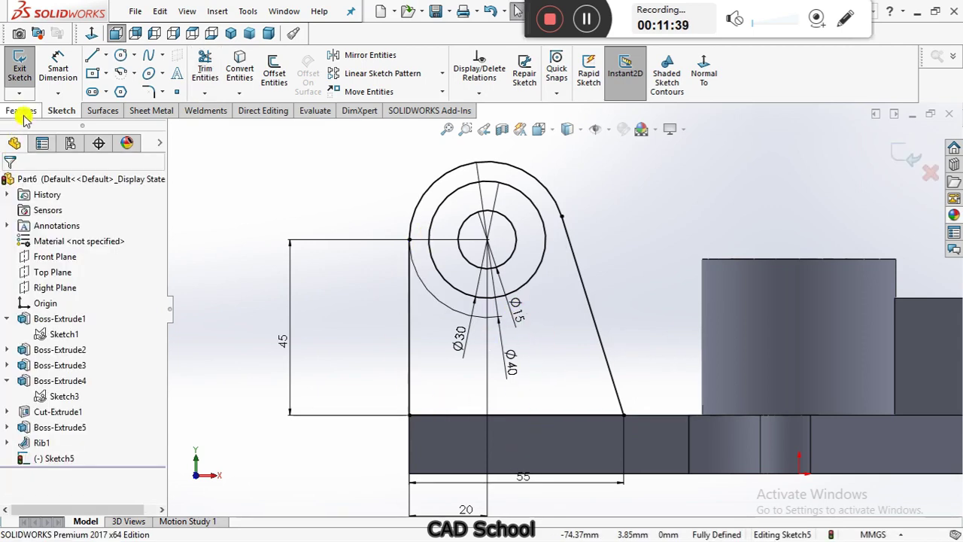
left_click(18, 73)
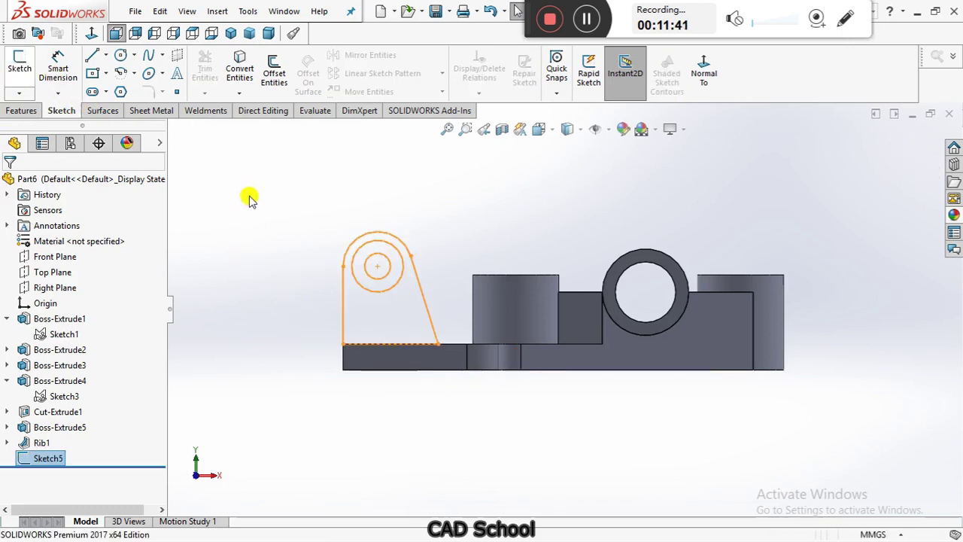
middle_click_drag(312, 217, 352, 254)
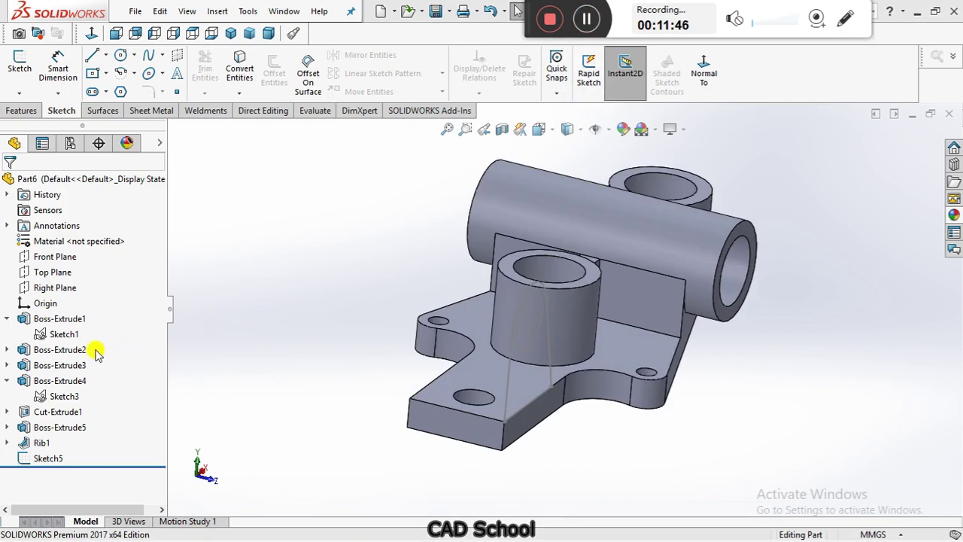
Step: Edit the base plate's sketch and set the narrow arm's half-width dimension at its outer end to 40 mm
left_click(71, 334)
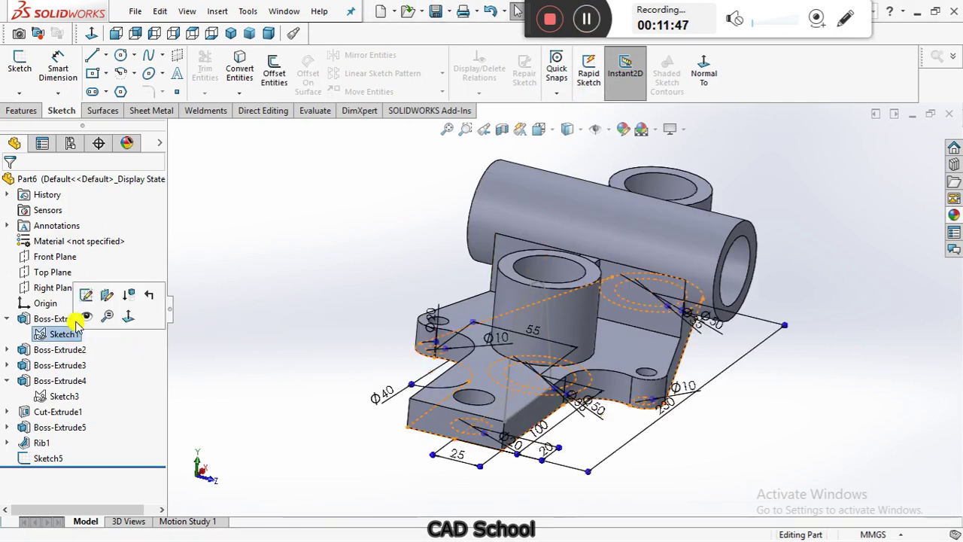
left_click(138, 293)
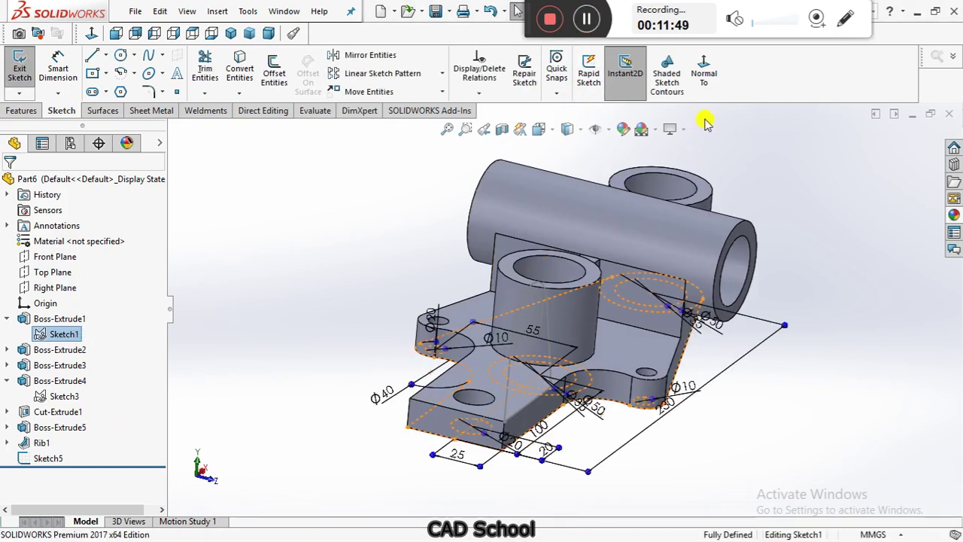
left_click(704, 92)
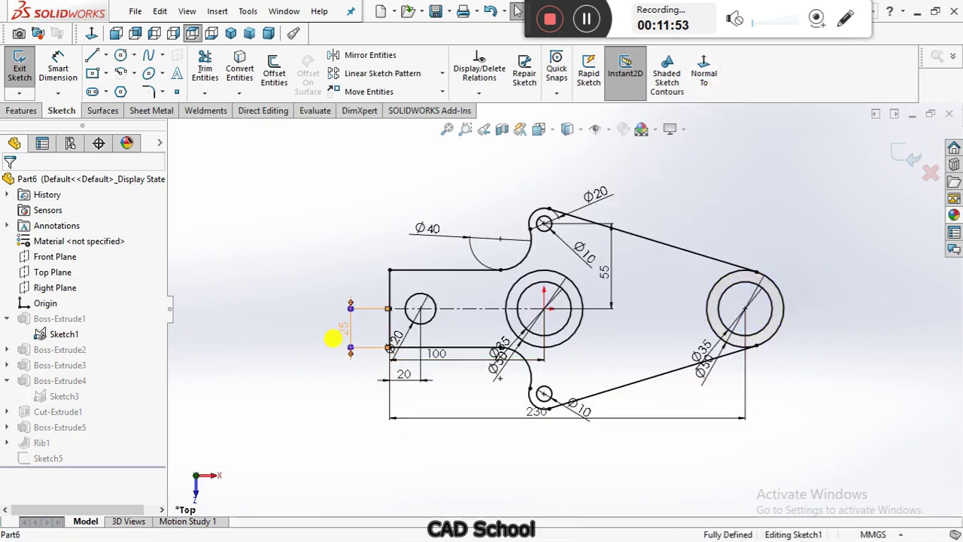
double_click(334, 336)
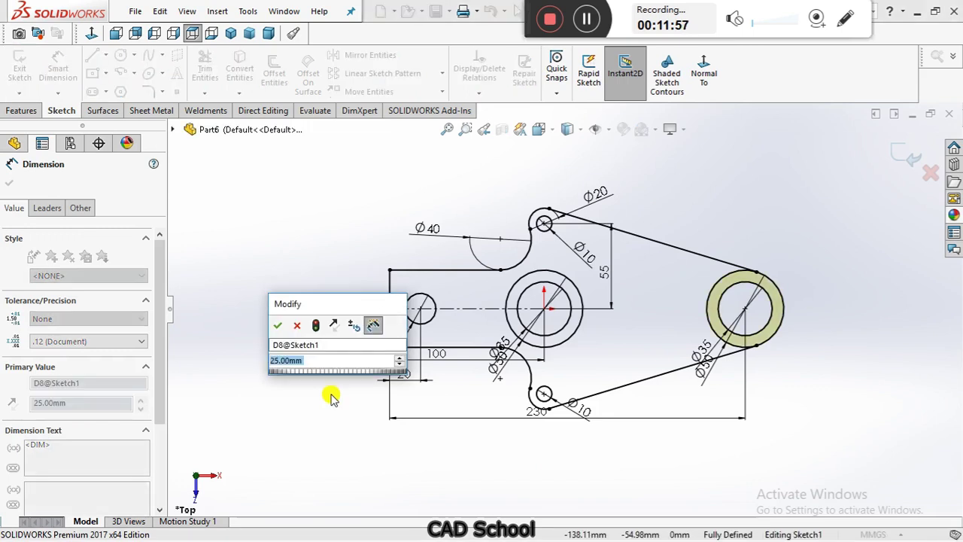
type("40")
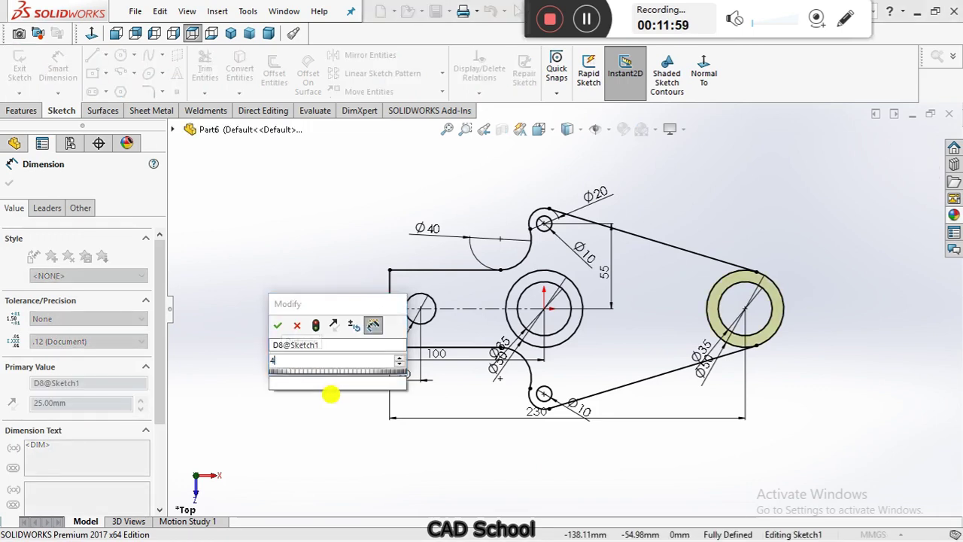
key("Return")
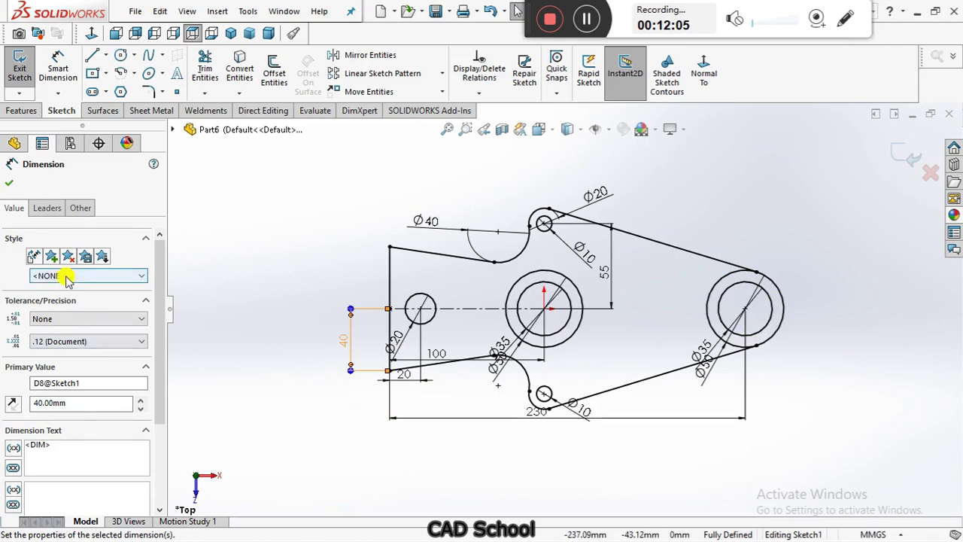
left_click(11, 186)
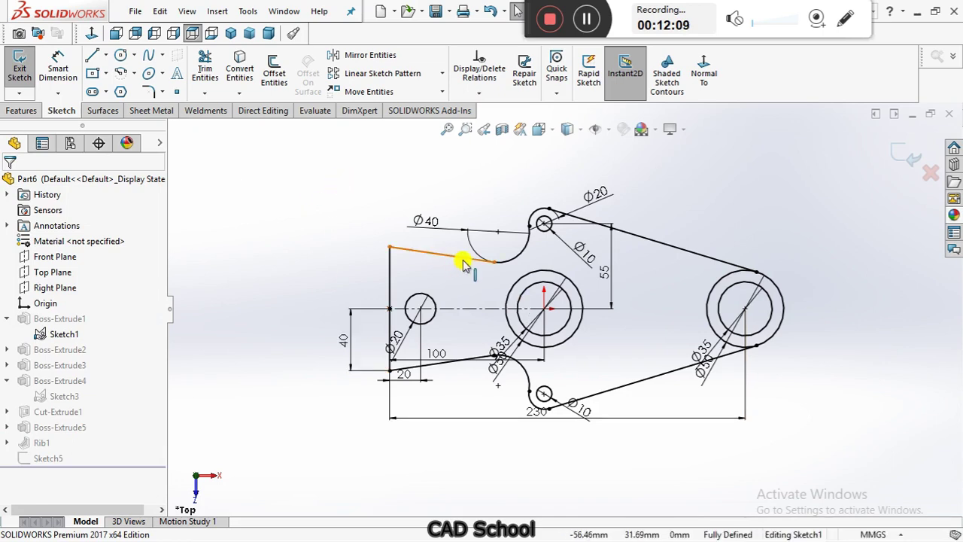
Step: Try deleting the tangent relation between the arm's upper edge line and the 40 mm arc
left_click(506, 282)
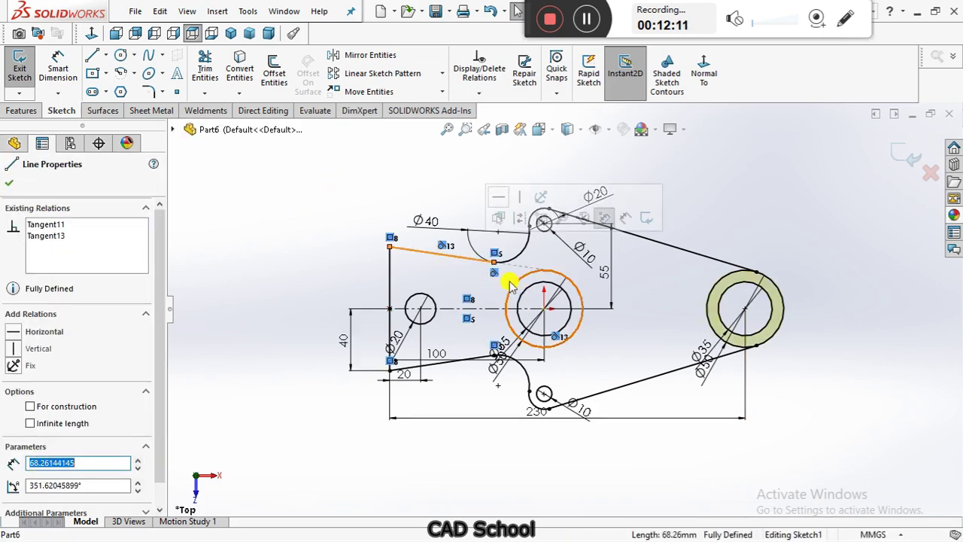
left_click(494, 274)
key("Delete")
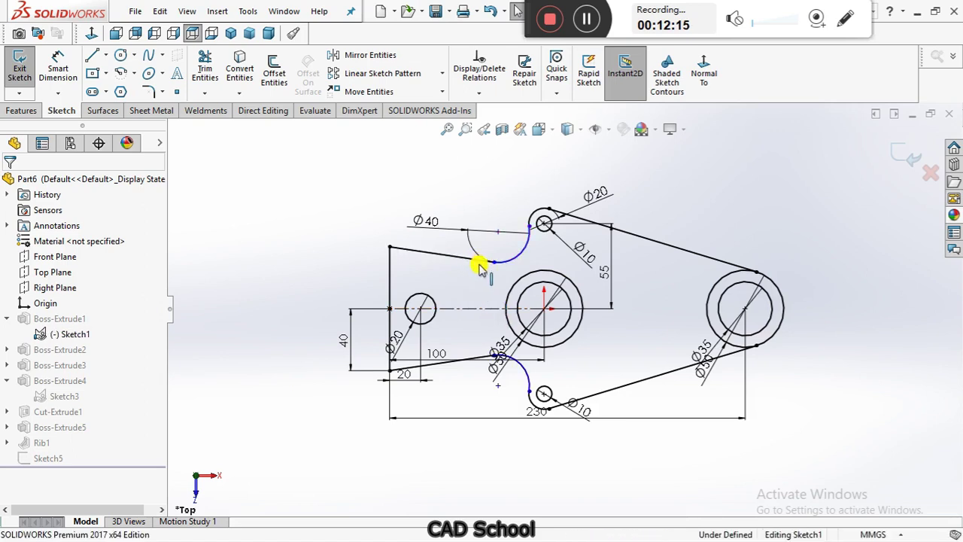
left_click(471, 265)
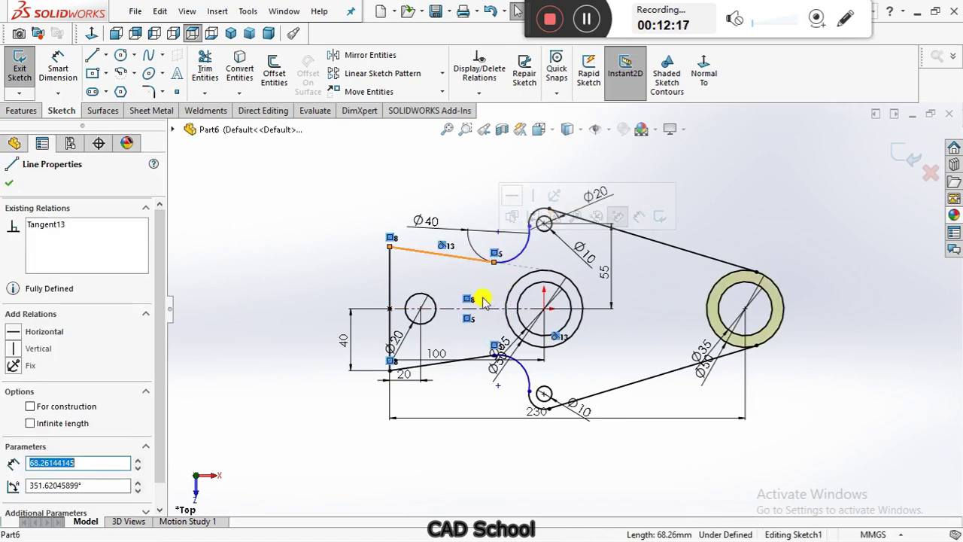
left_click(490, 301)
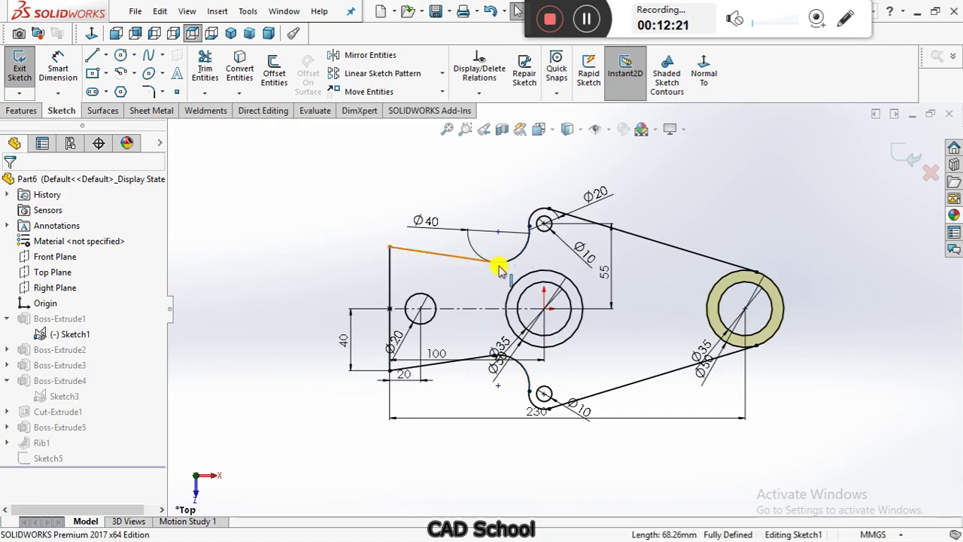
Step: Replace the tangency between the arm's upper edge line and the central 50 mm circle with a Horizontal relation, and close the sketch
left_click(496, 268)
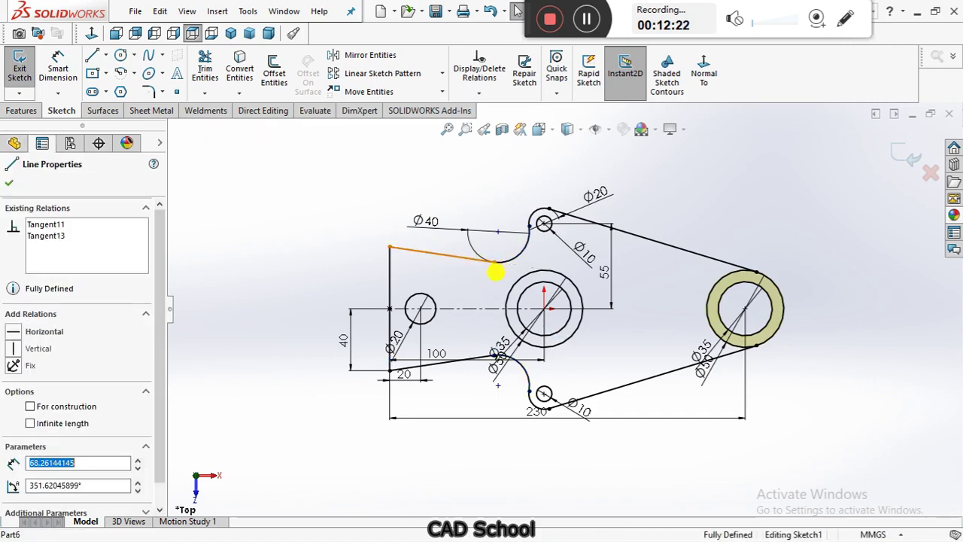
left_click(444, 249)
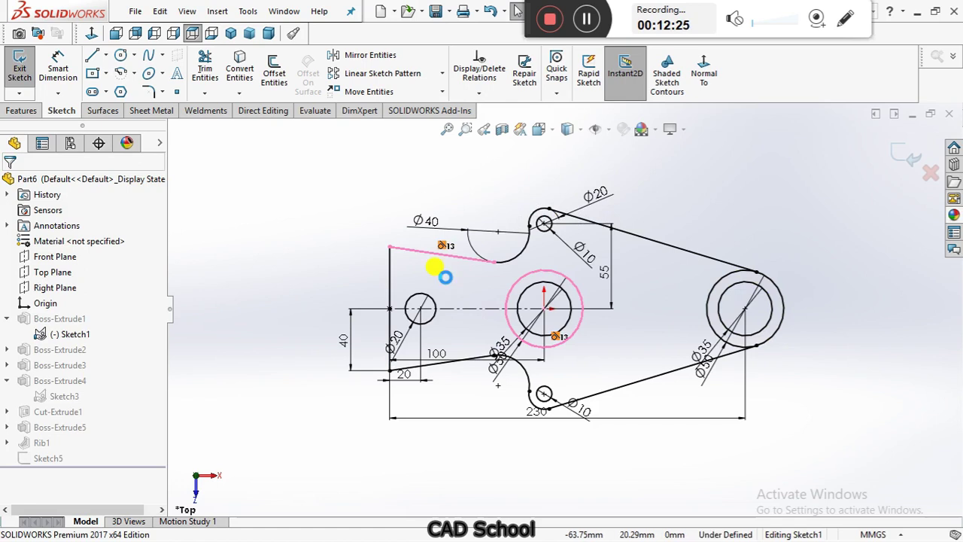
key("Delete")
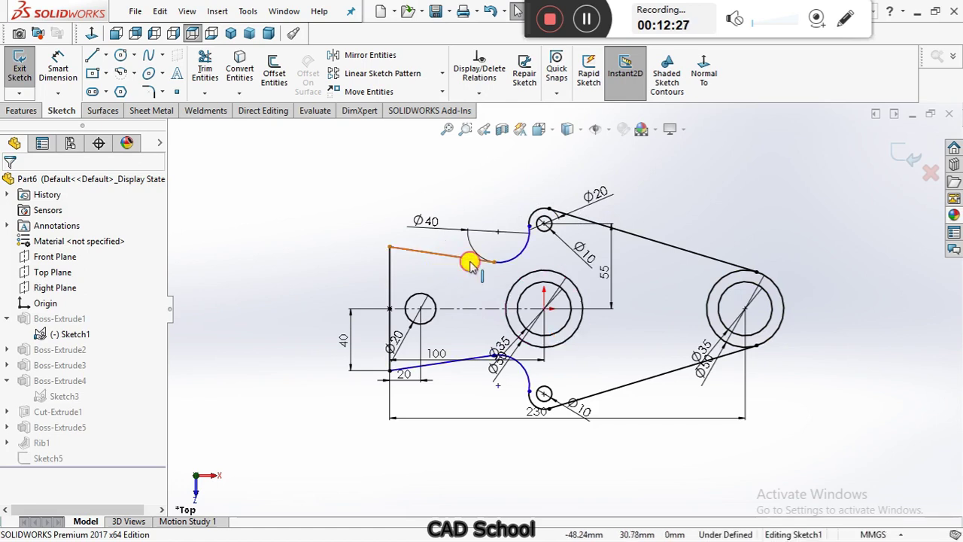
left_click(543, 266)
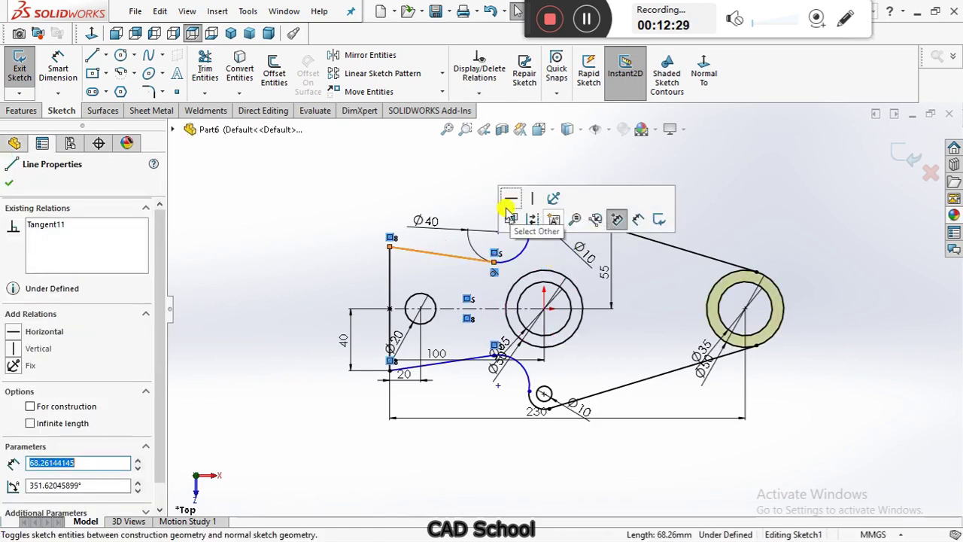
left_click(518, 200)
left_click(742, 183)
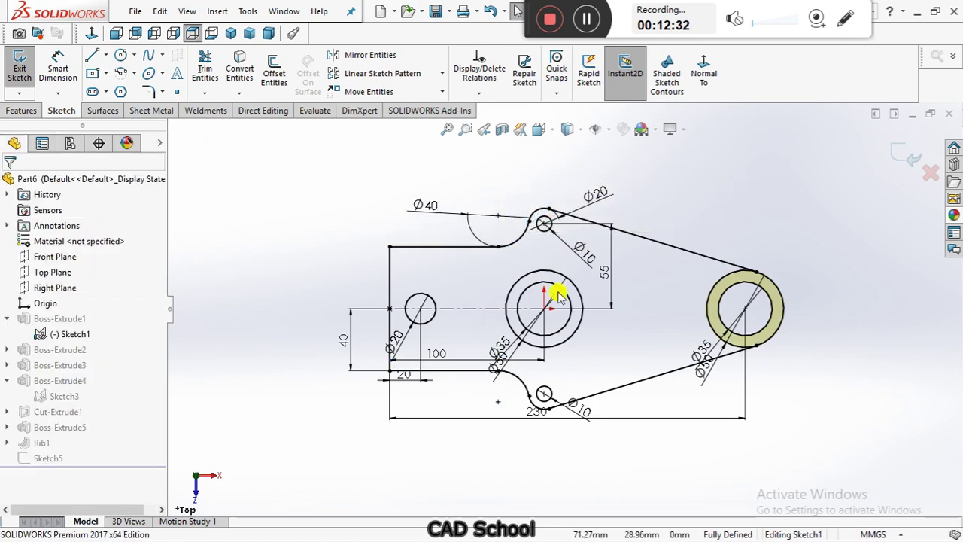
left_click(20, 69)
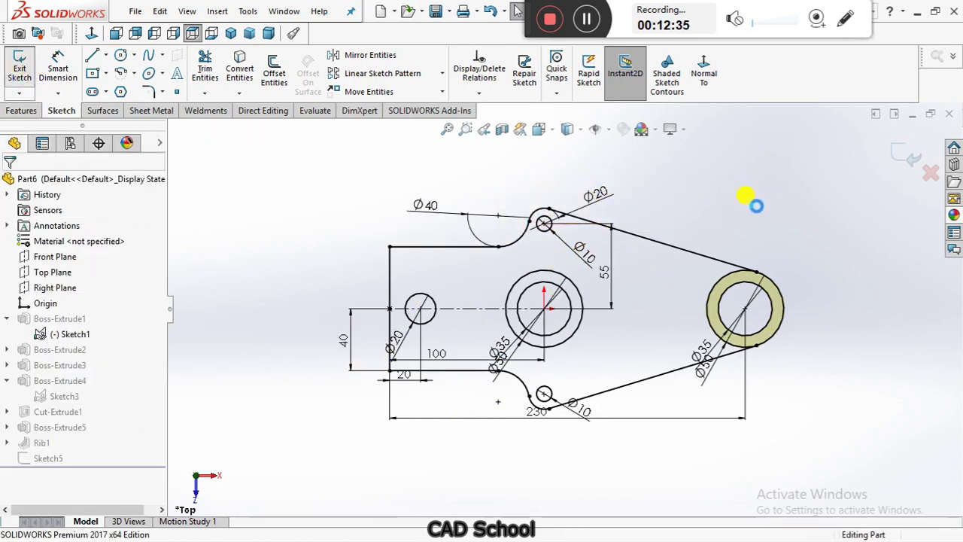
Step: Start a Blind boss extrusion of the lug sketch's outer contour, 15 mm deep and reversed inward over the arm
middle_click_drag(825, 299, 695, 338)
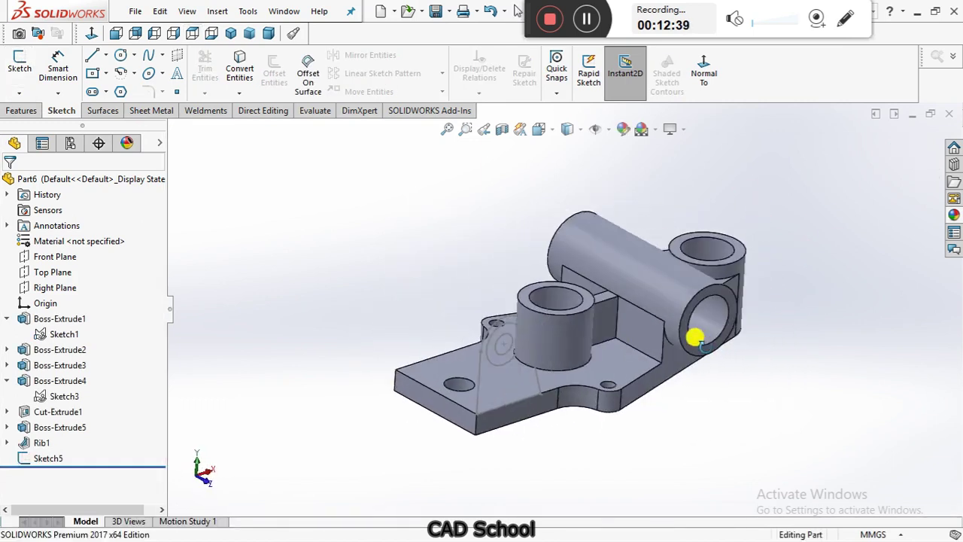
scroll(482, 447, "down", 2)
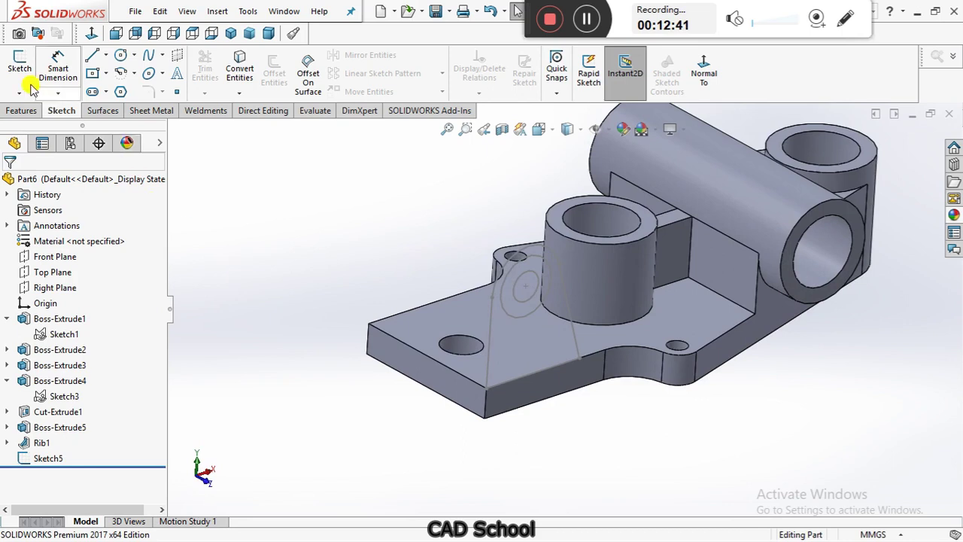
left_click(21, 110)
left_click(43, 68)
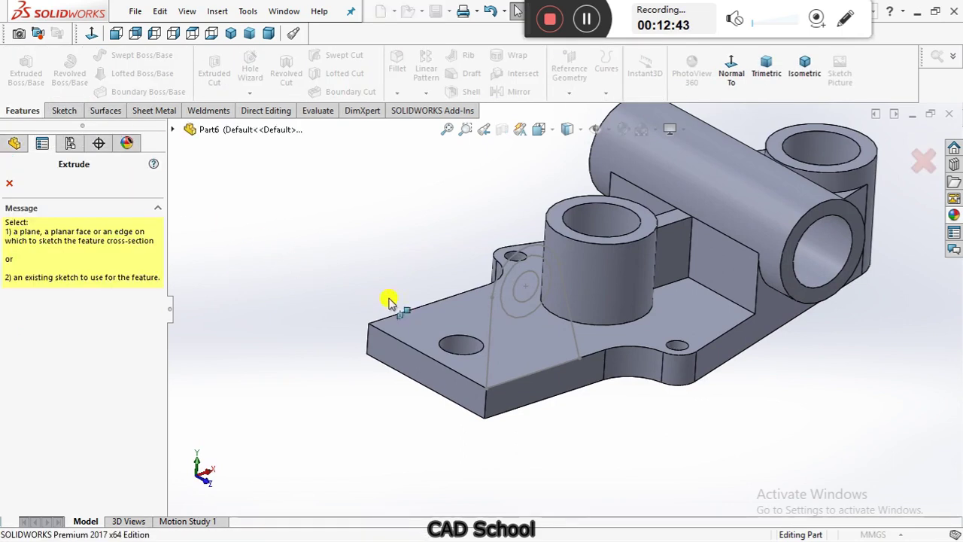
left_click(491, 319)
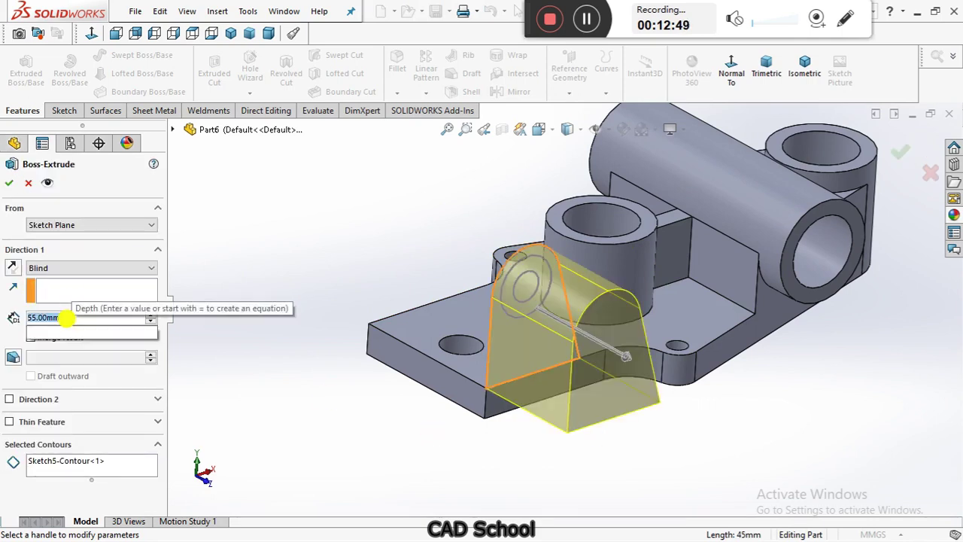
type("15")
key("Return")
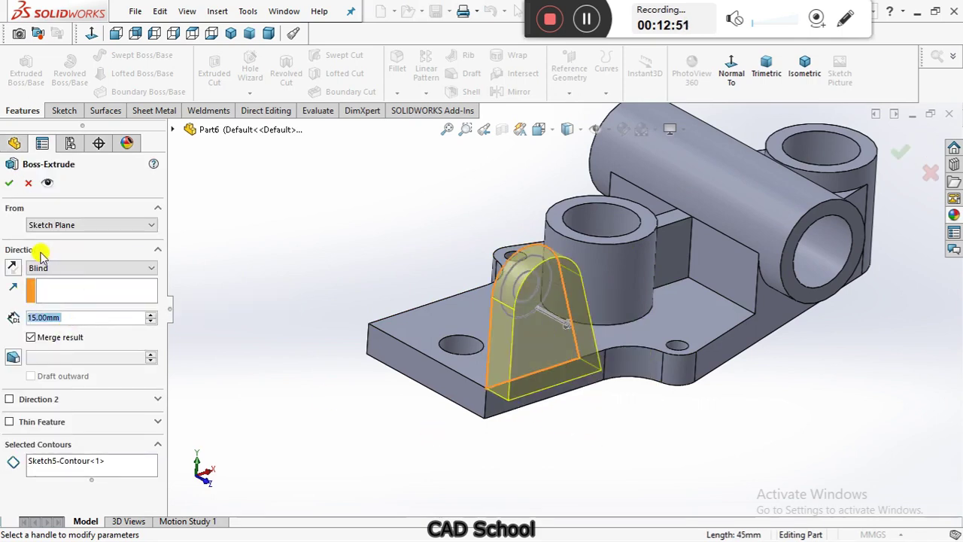
left_click(14, 268)
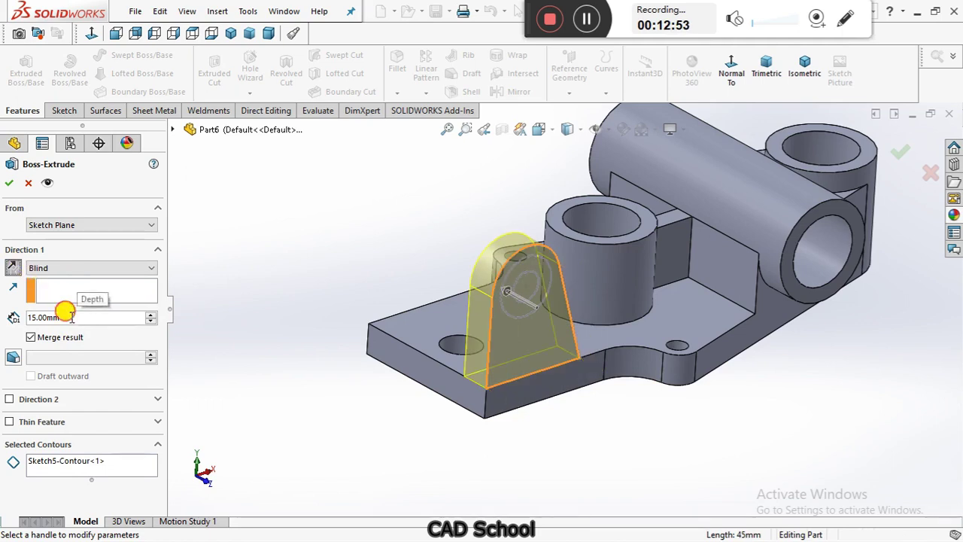
Step: Try the expression 80-50/2 as the lug's extrusion depth
left_click(6, 321)
type("80-5")
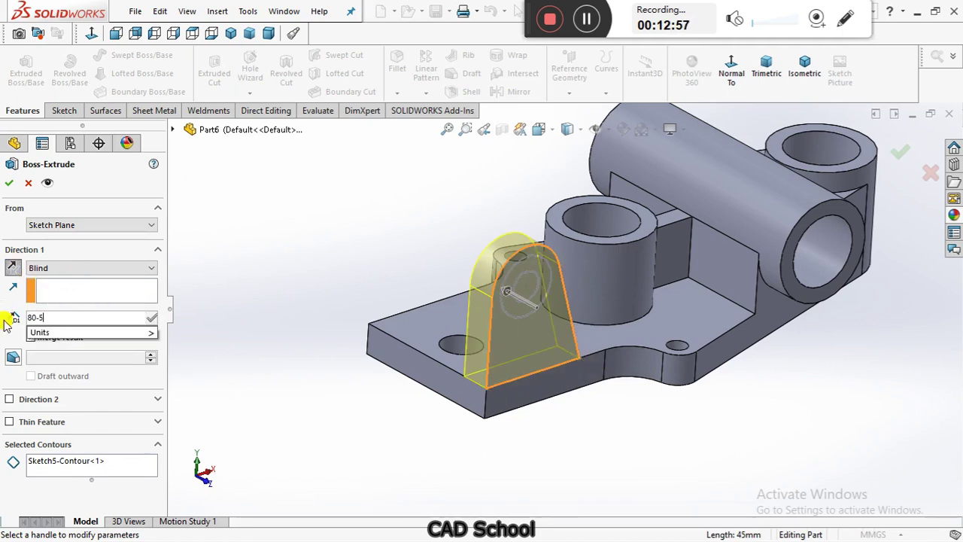
type("0/2")
key("Return")
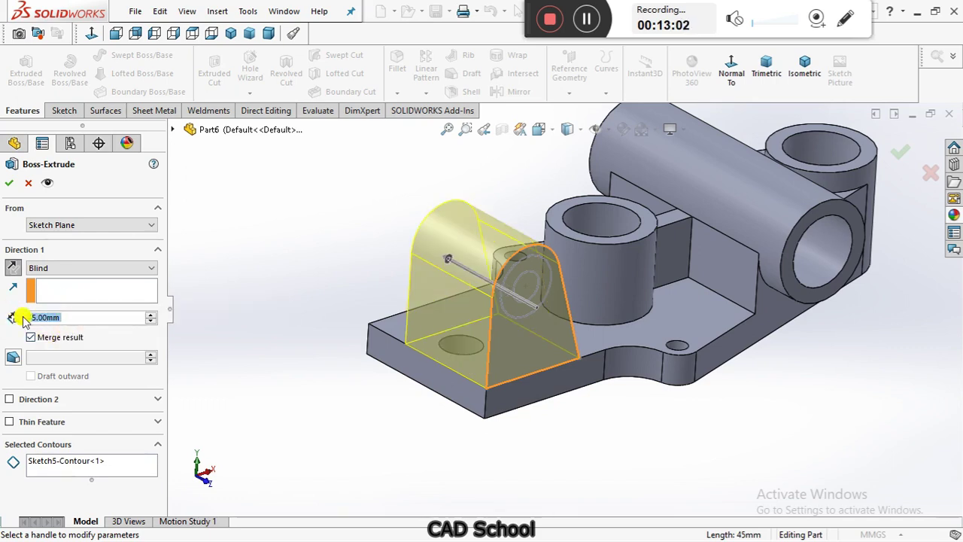
type("80-5")
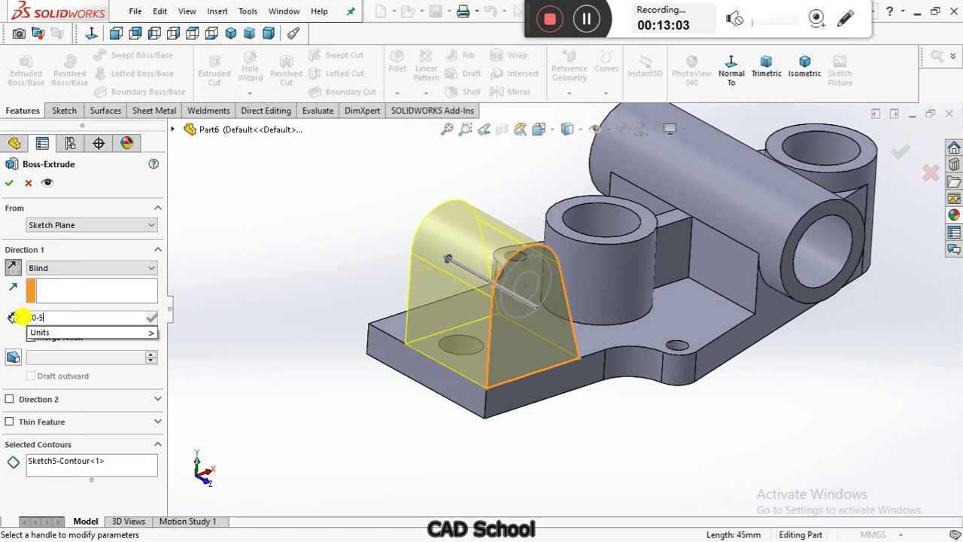
type("0/2")
key("Return")
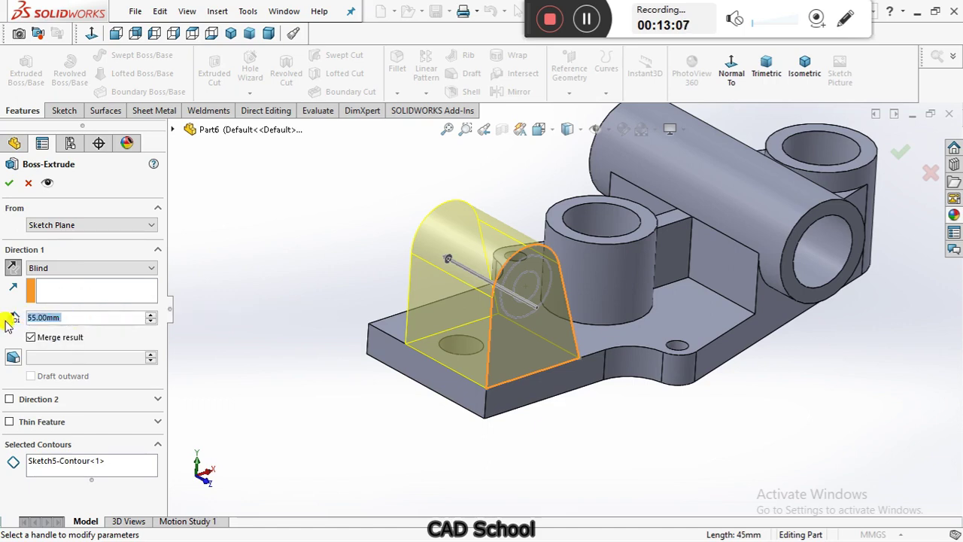
Step: Set the lug's extrusion depth to 15 mm and complete it with the ring between the 15 mm and 30 mm circles included
type("15")
key("Return")
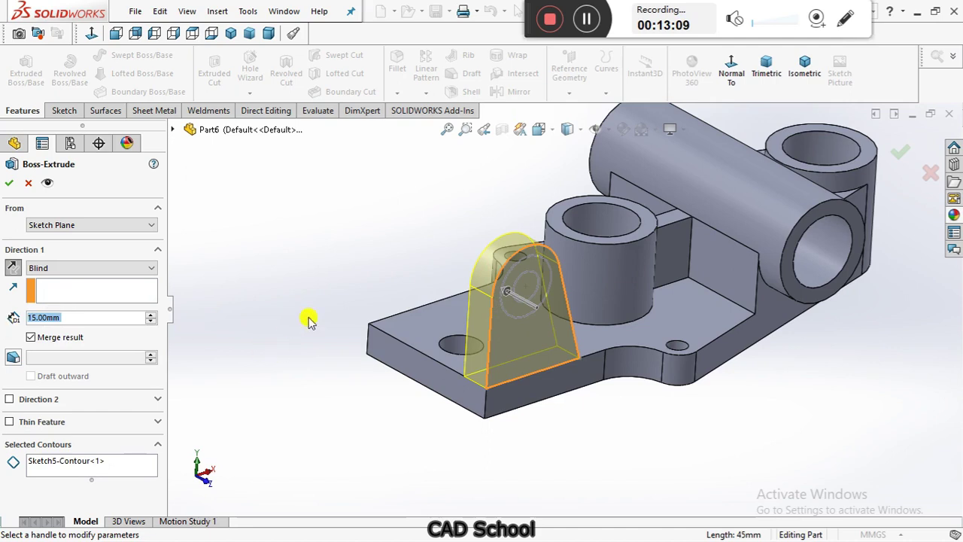
middle_click_drag(519, 405, 516, 426)
left_click(140, 462)
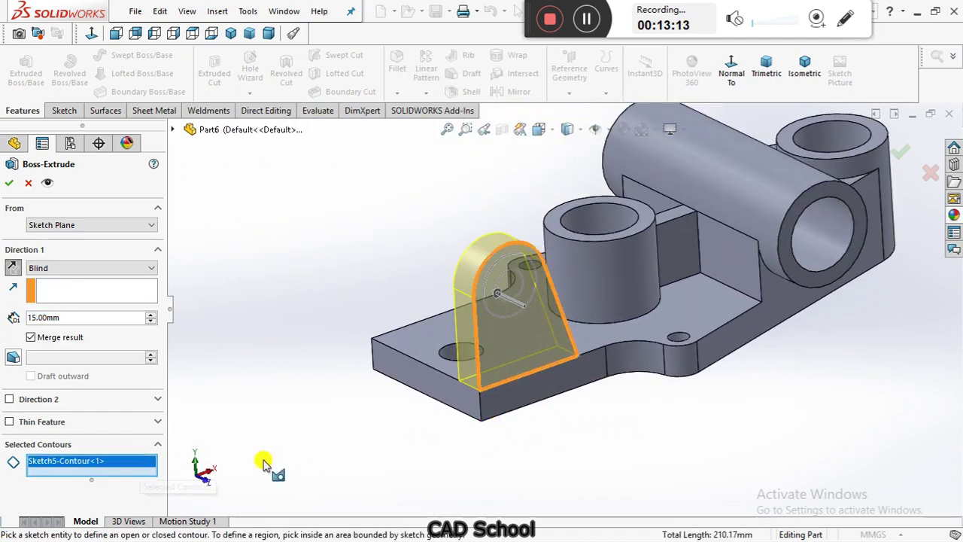
left_click(516, 280)
left_click(9, 183)
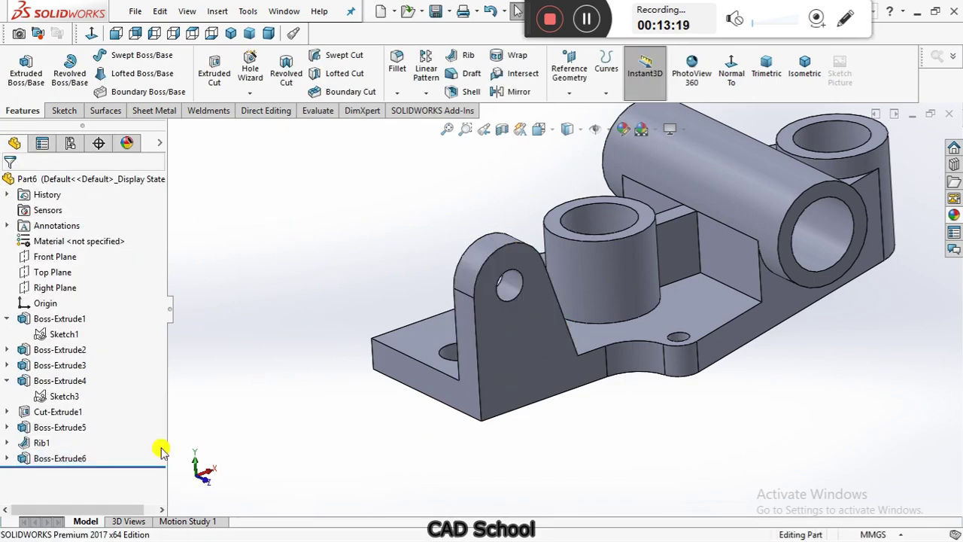
Step: Show the sketch used by the lug extrusion
left_click(7, 459)
left_click(47, 474)
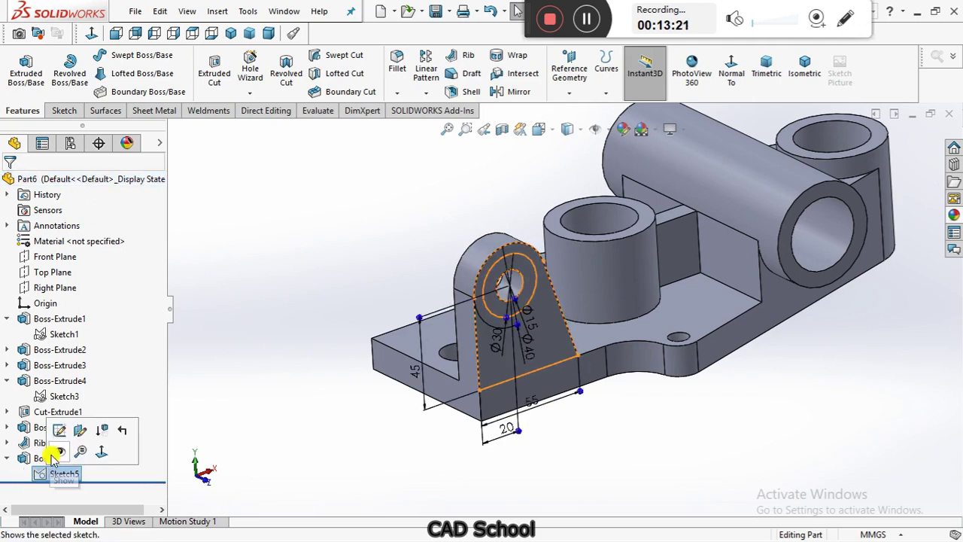
left_click(248, 371)
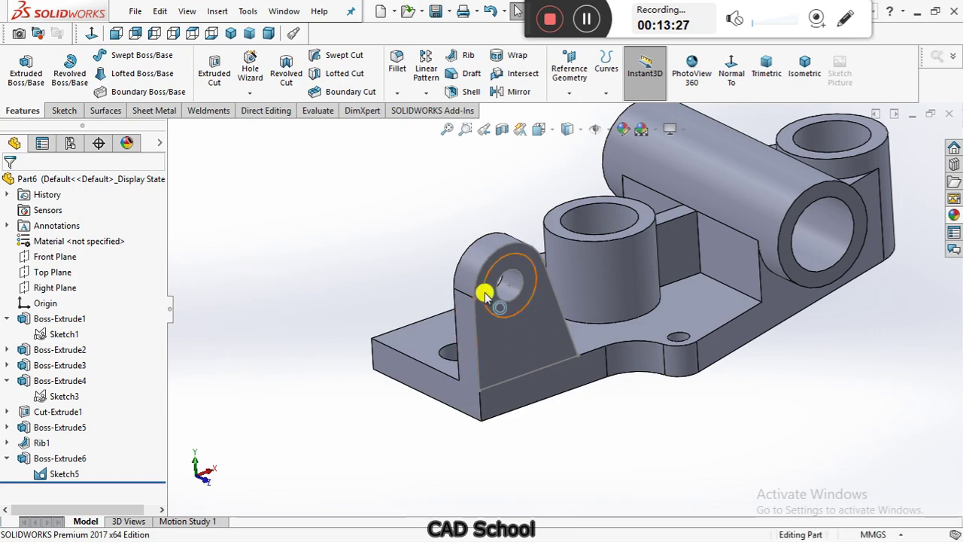
Step: Extrude the ring between the lug sketch's 15 mm and 30 mm circles 10 mm outward as a Blind boss, and hide the sketch
scroll(485, 293, "down", 2)
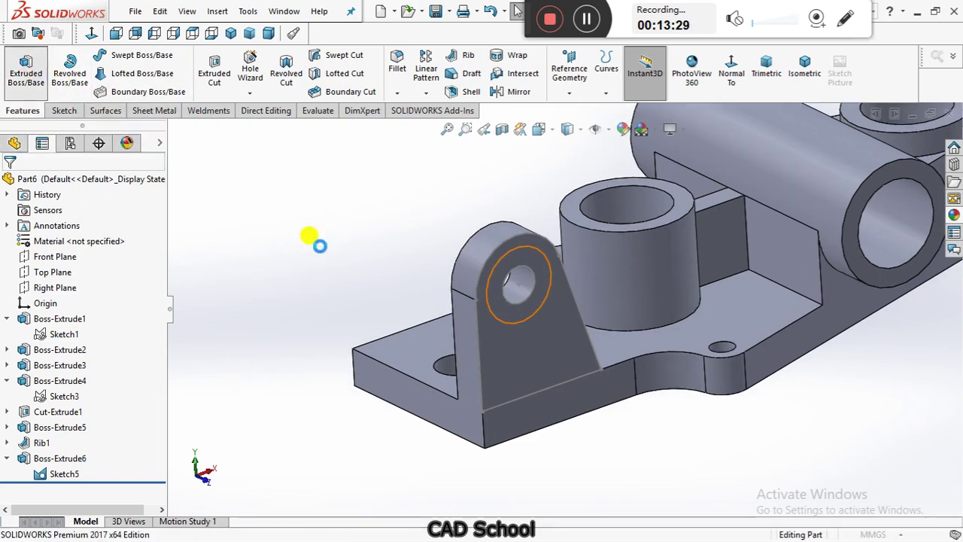
left_click(536, 277)
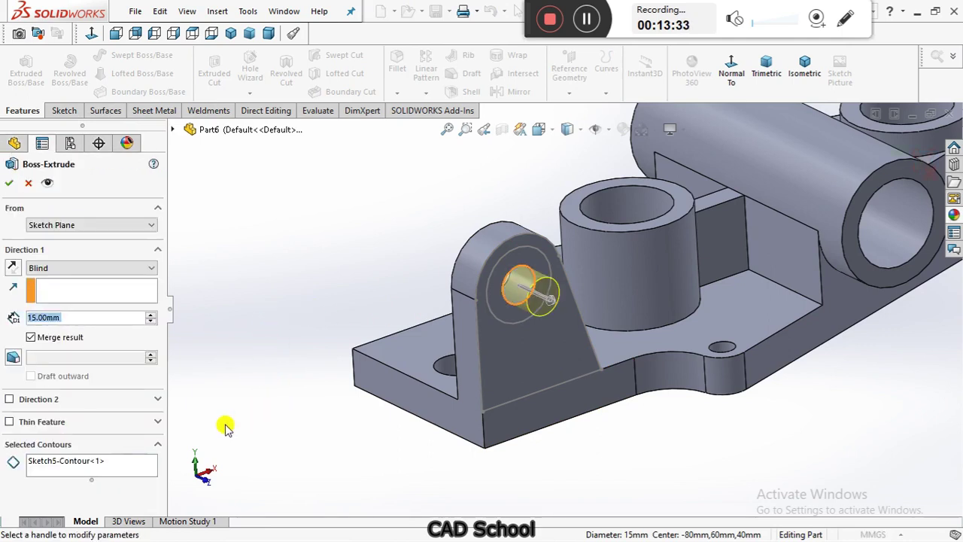
right_click(98, 466)
left_click(139, 471)
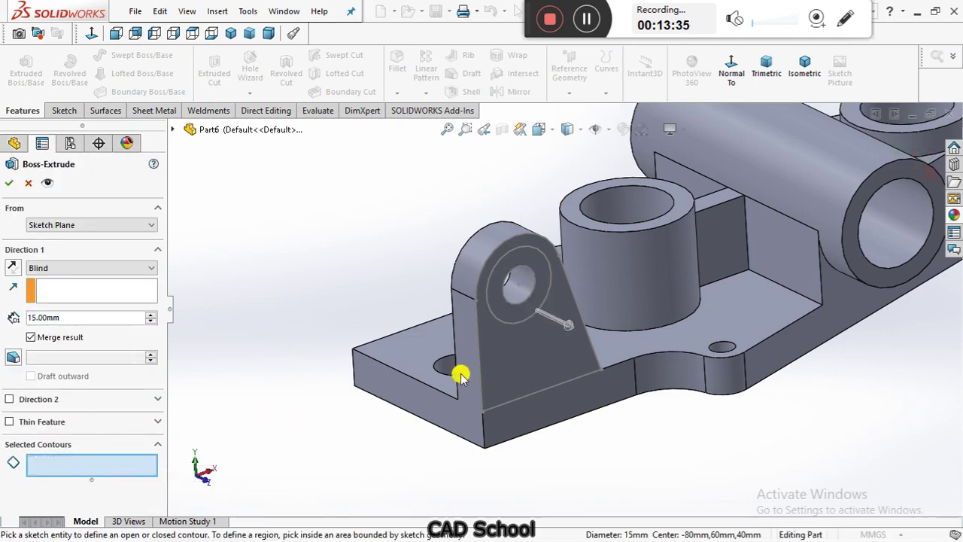
left_click(542, 286)
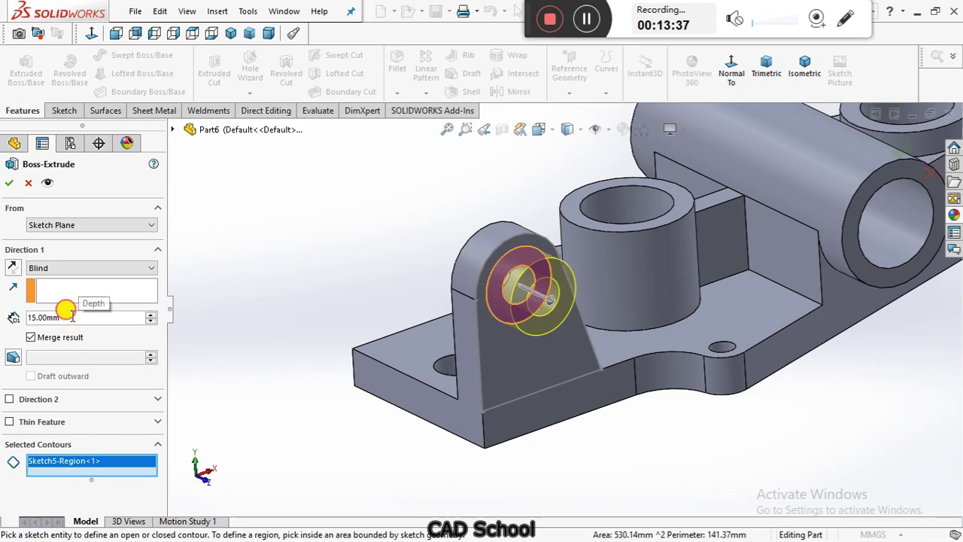
type("10")
key("Return")
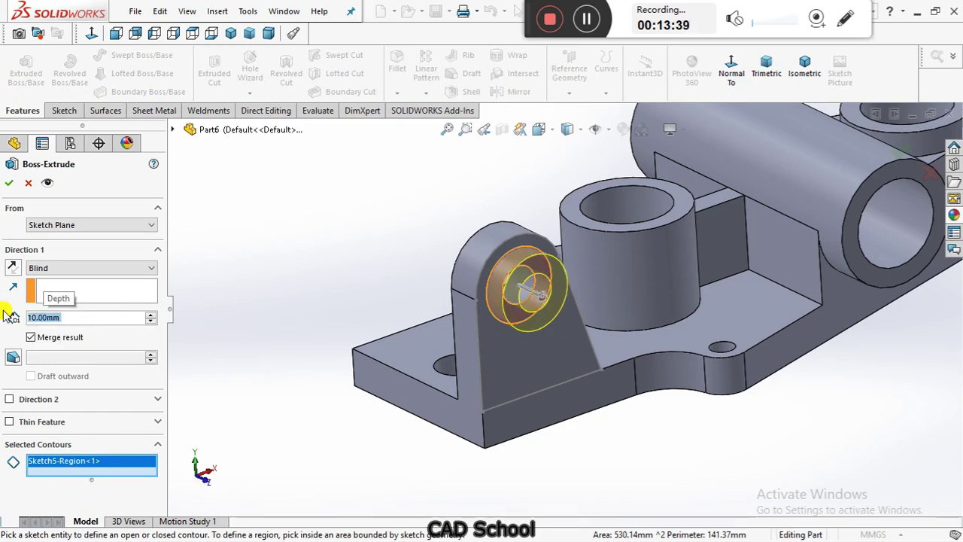
left_click(10, 184)
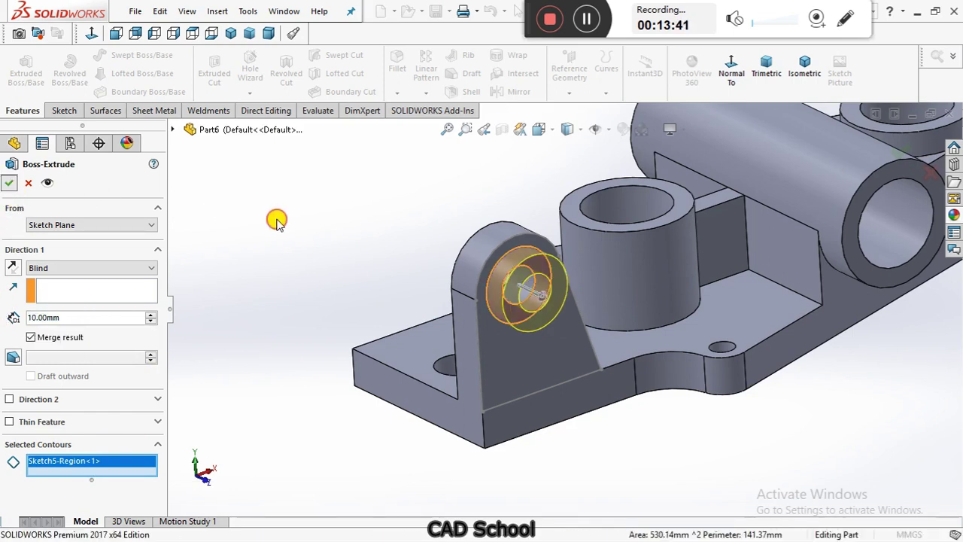
left_click(64, 474)
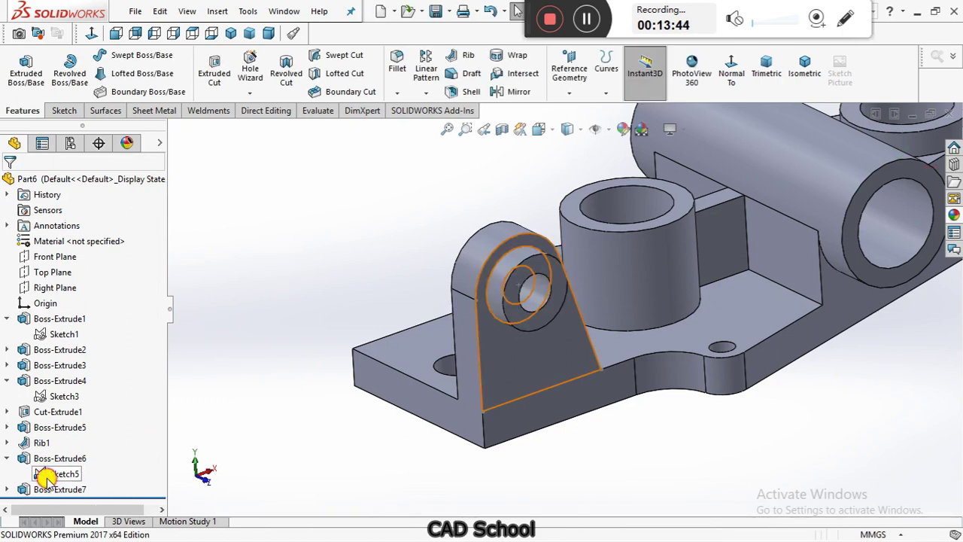
left_click(339, 311)
Step: Mirror the lug extrusion and its ring boss about the Front Plane
middle_click_drag(356, 308, 395, 313)
scroll(556, 324, "up", 4)
middle_click_drag(549, 326, 515, 316)
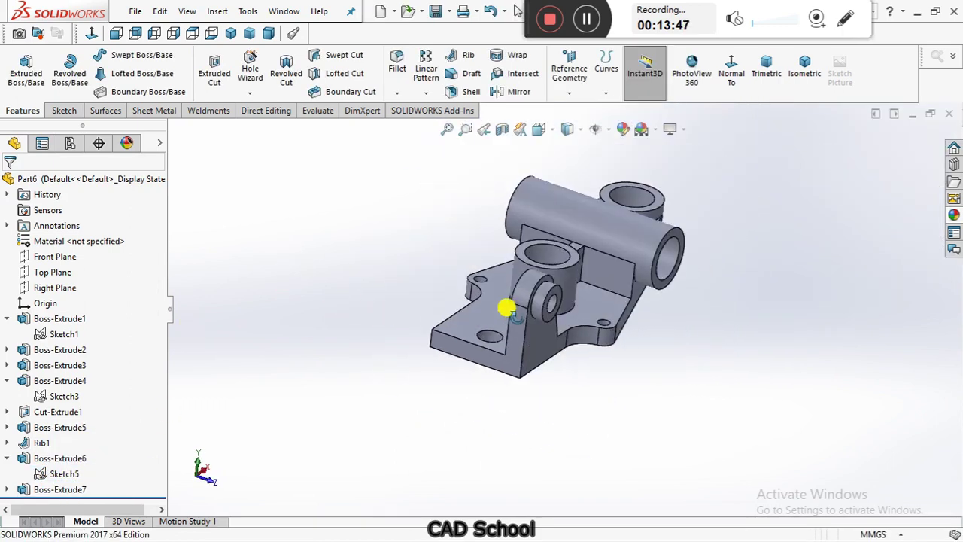
left_click(62, 257)
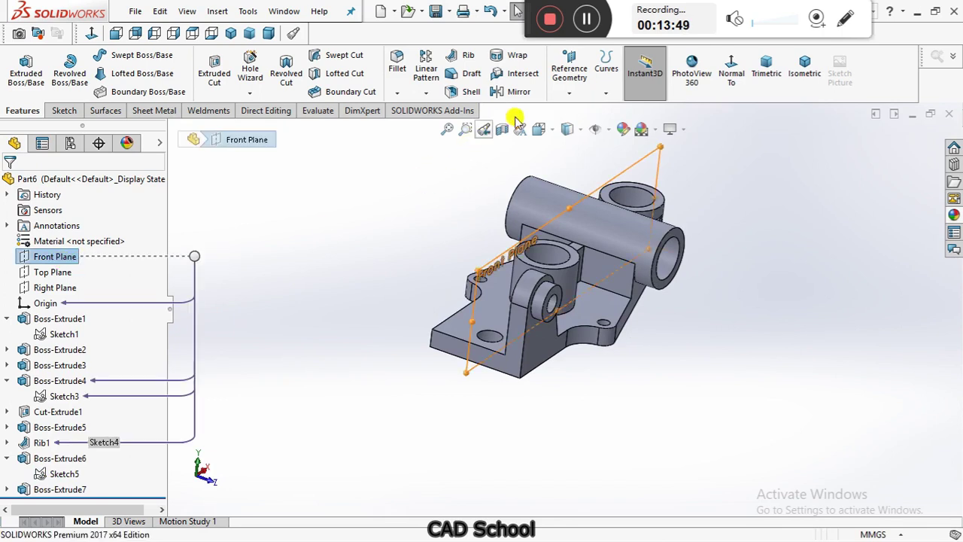
left_click(518, 91)
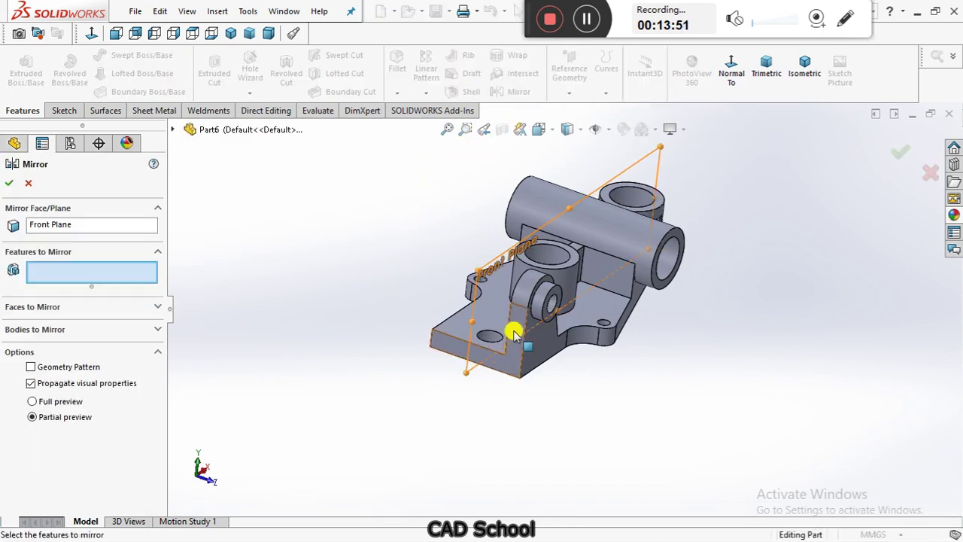
left_click(550, 304)
left_click(548, 300)
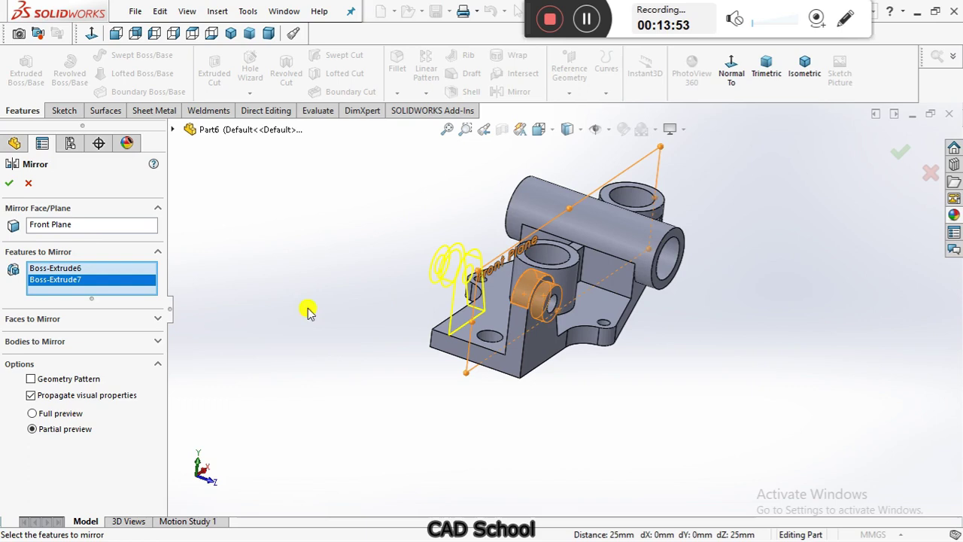
left_click(14, 186)
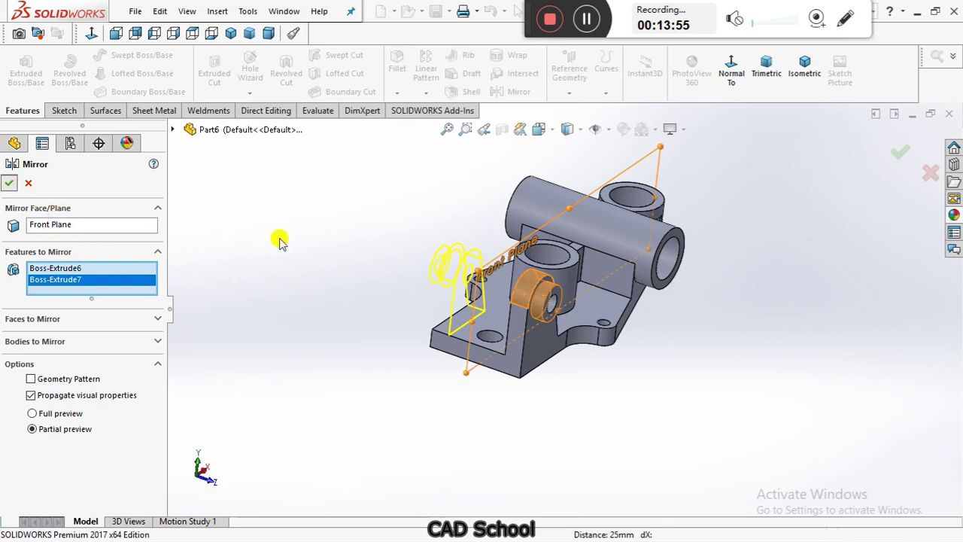
Step: Measure the distance between the facing inner faces of the two upright lugs
middle_click_drag(497, 316, 451, 301)
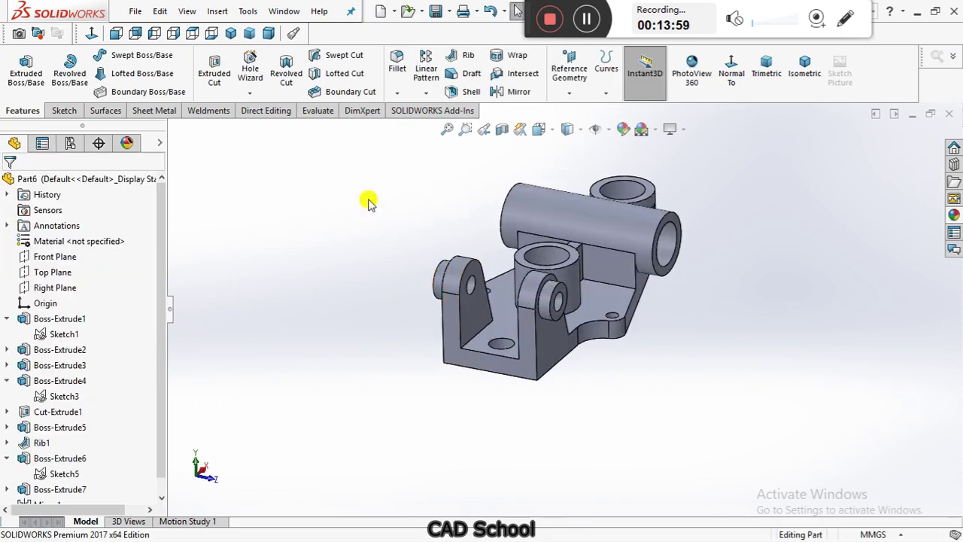
left_click(317, 113)
left_click(58, 69)
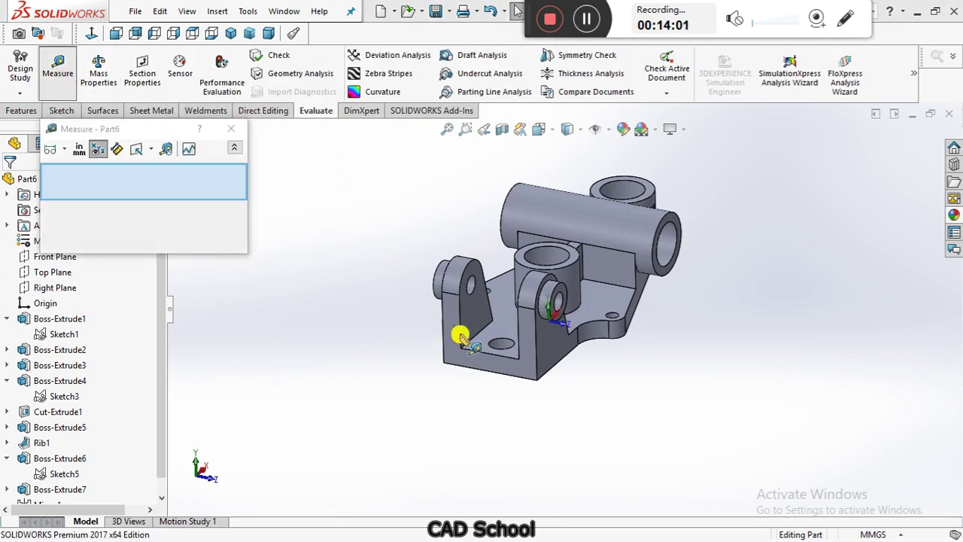
left_click(457, 313)
middle_click_drag(688, 329, 605, 356)
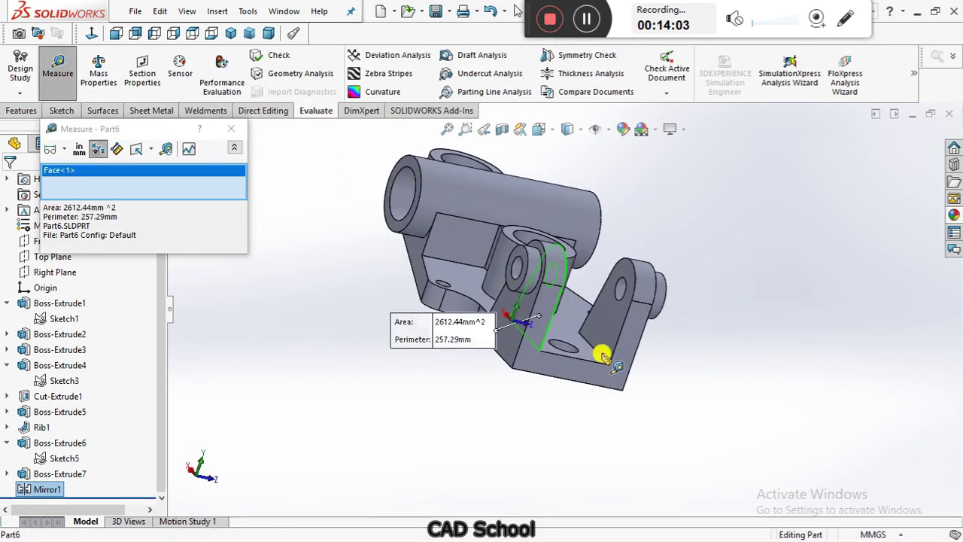
left_click(621, 316)
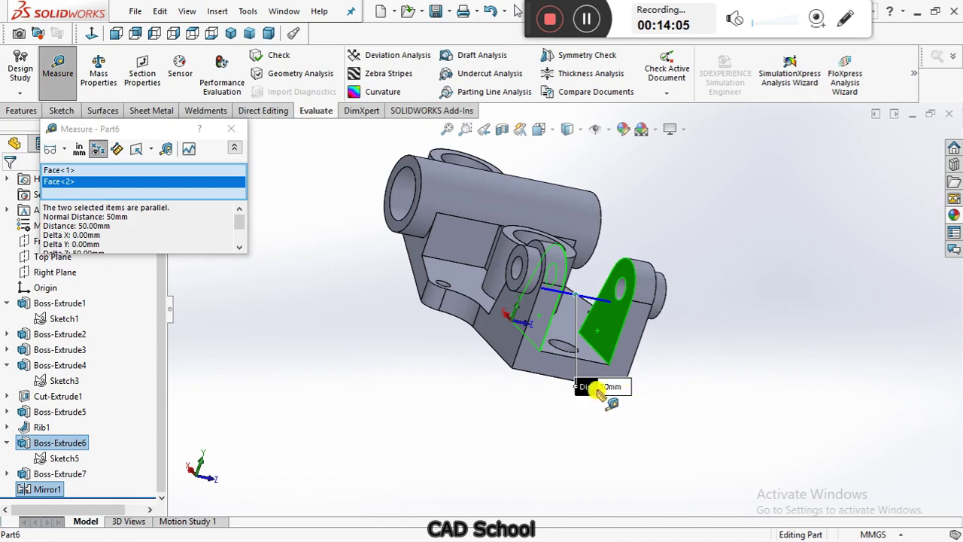
left_click(236, 136)
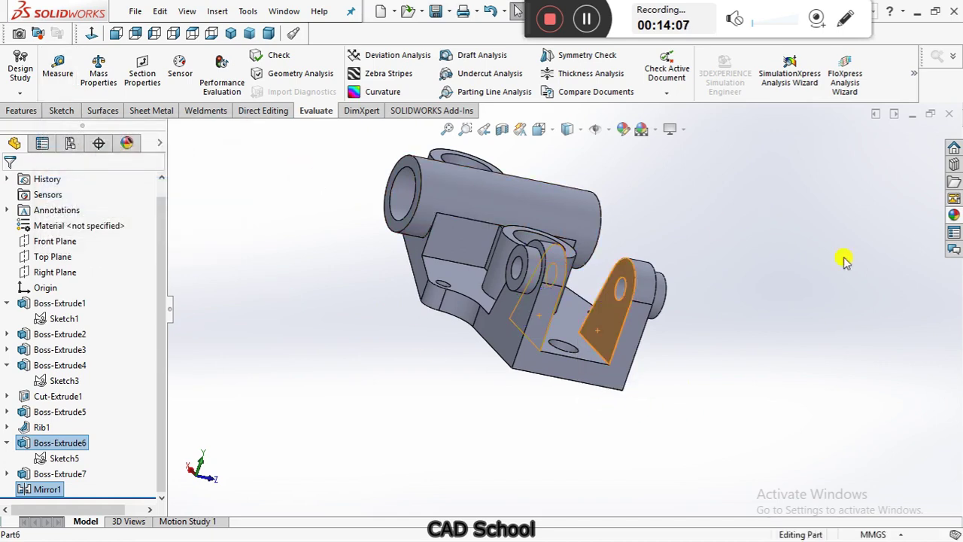
left_click(790, 273)
Step: Apply a light red color from the standard swatches to the whole part
middle_click_drag(789, 273, 621, 178)
left_click(623, 130)
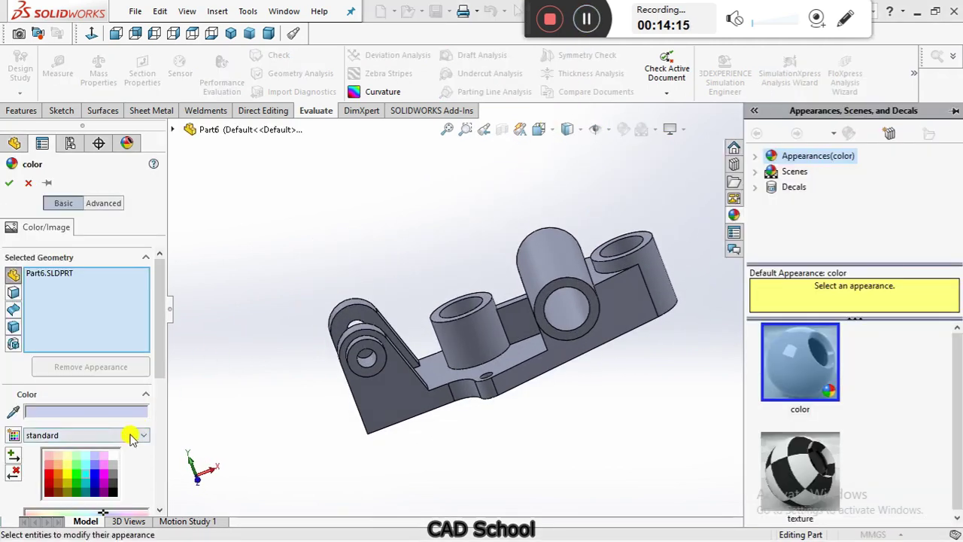
scroll(128, 455, "down", 2)
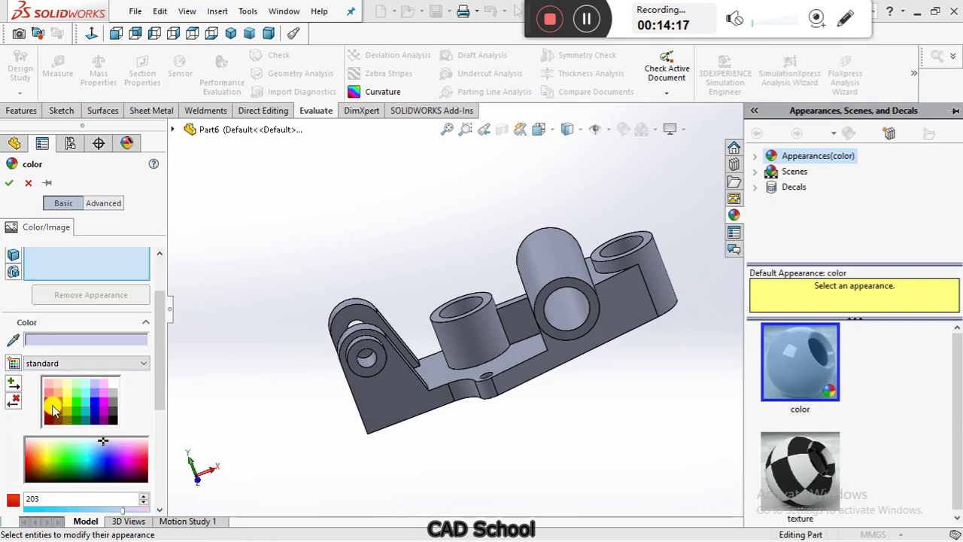
left_click(106, 391)
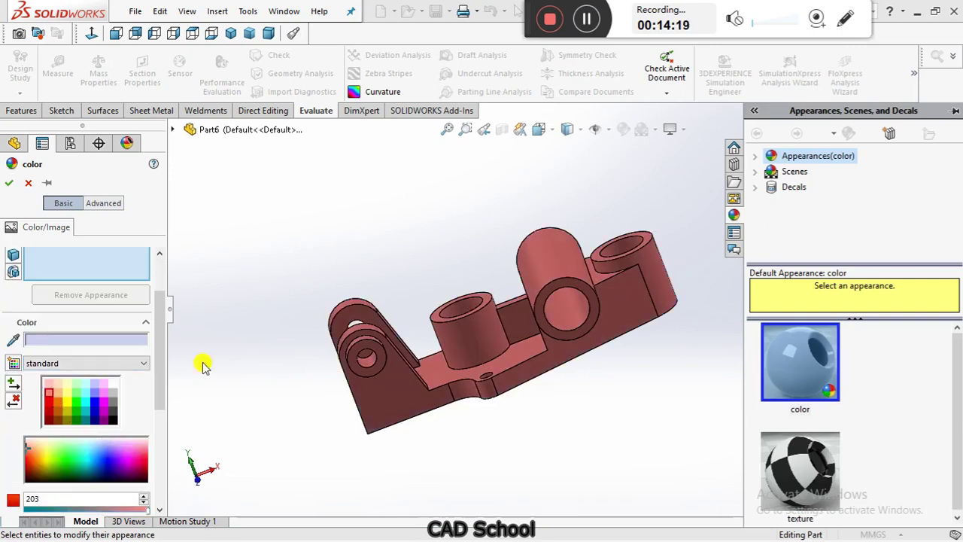
left_click(14, 187)
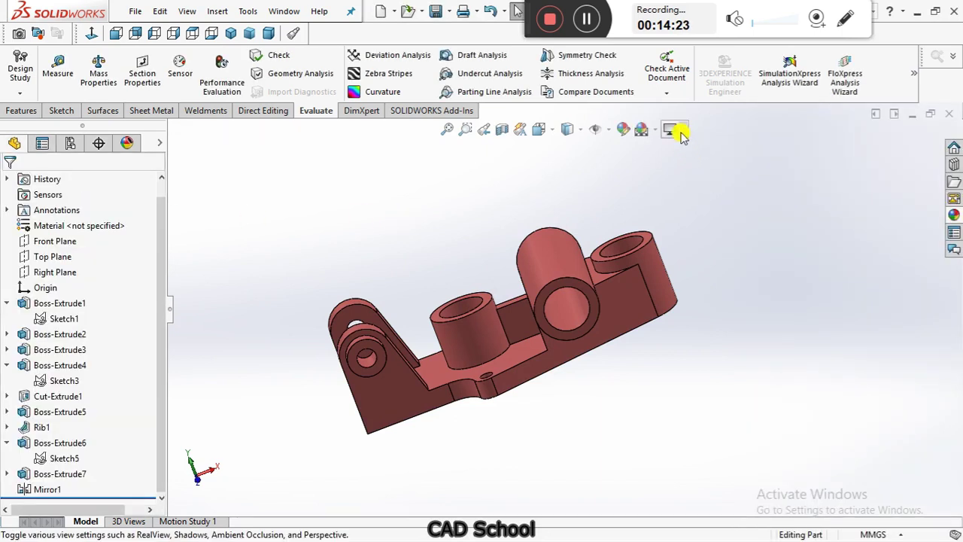
Step: Turn on RealView graphics and show the colored part in isometric view
left_click(678, 131)
left_click(695, 151)
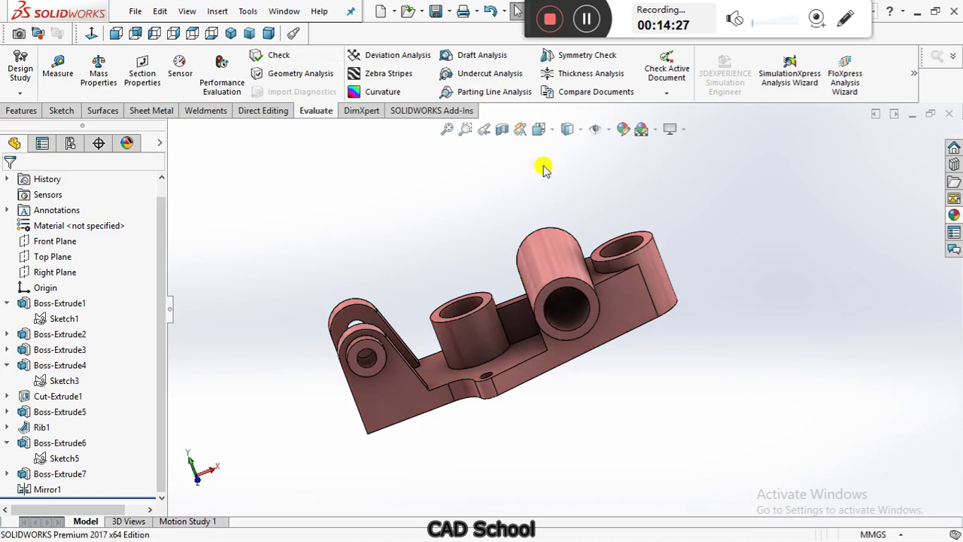
left_click(232, 34)
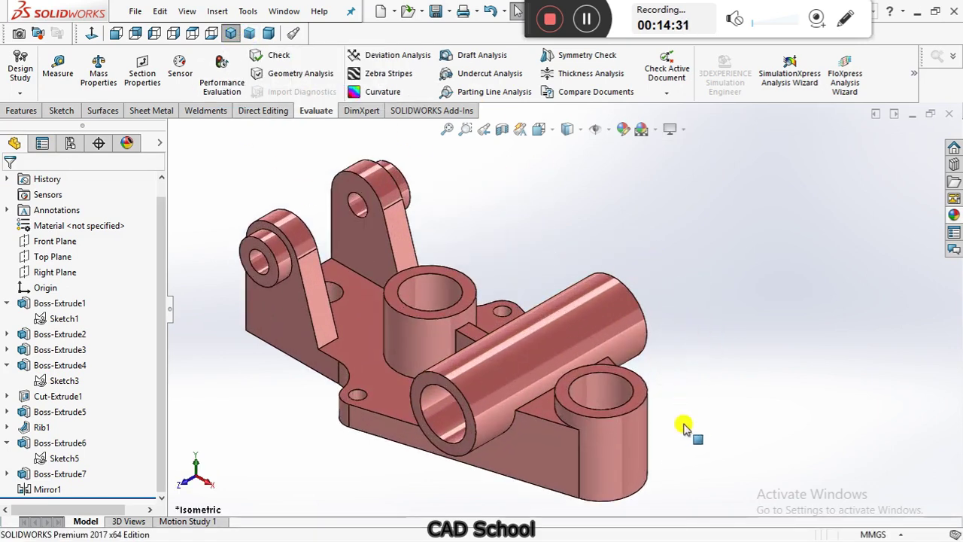
mouse_move(711, 382)
middle_mouse_down()
mouse_move(746, 327)
mouse_move(709, 363)
middle_mouse_up()
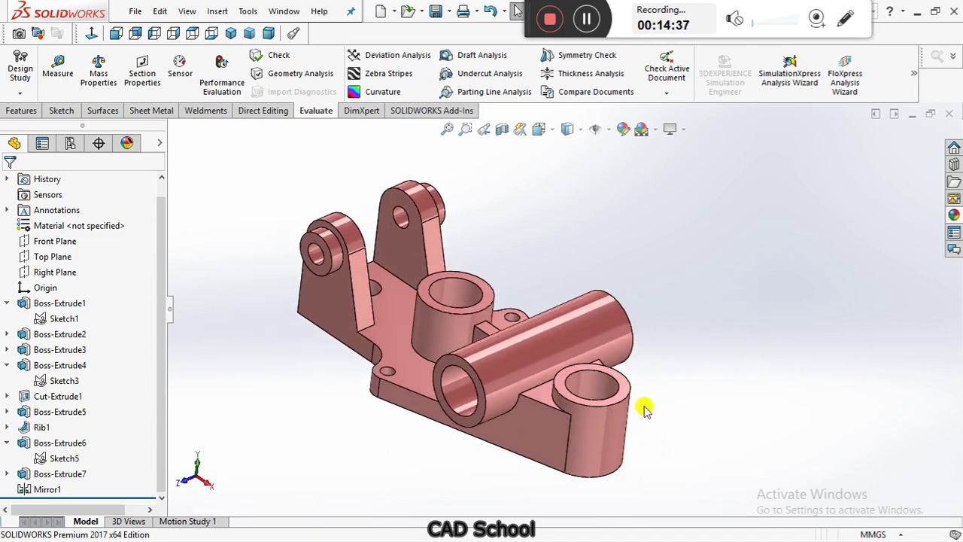
key("ctrl+7")
scroll(643, 411, "down", 1)
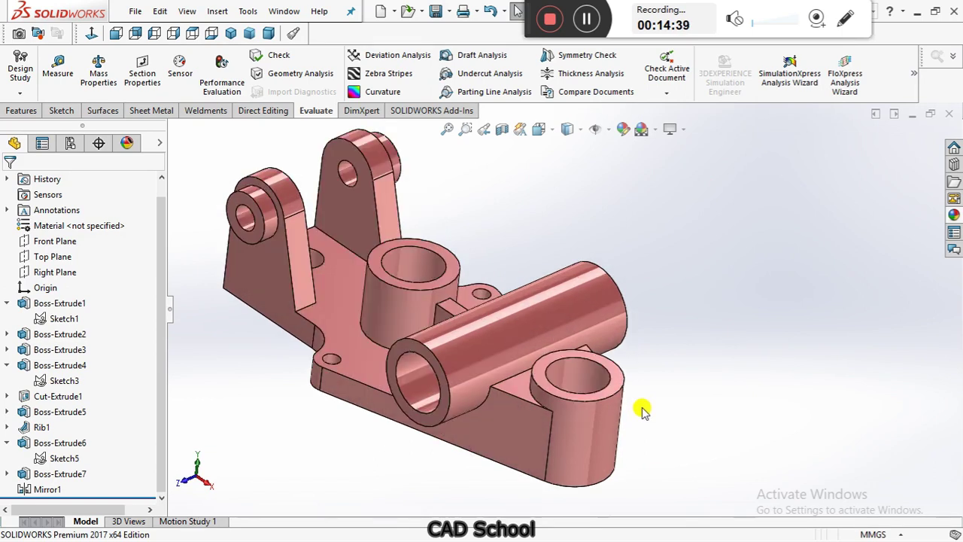
scroll(643, 410, "up", 1)
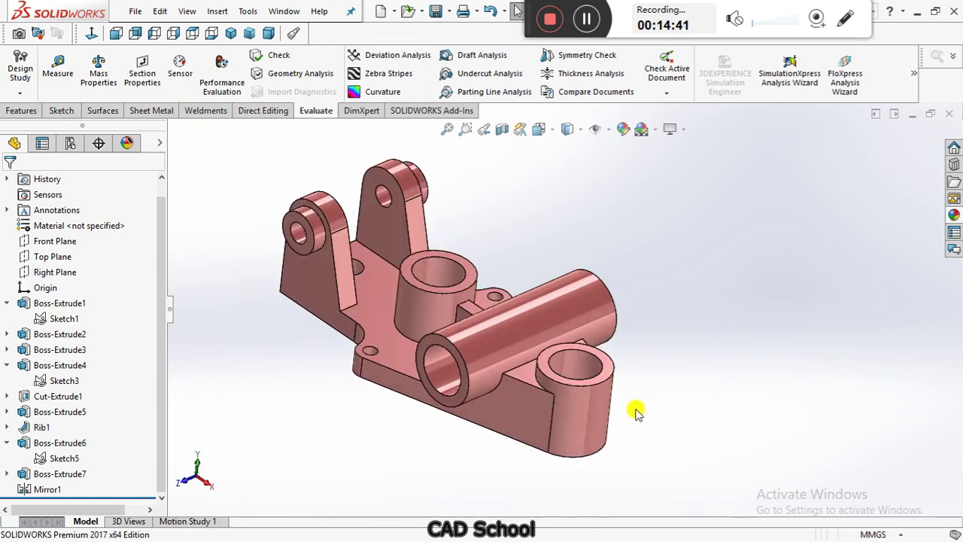